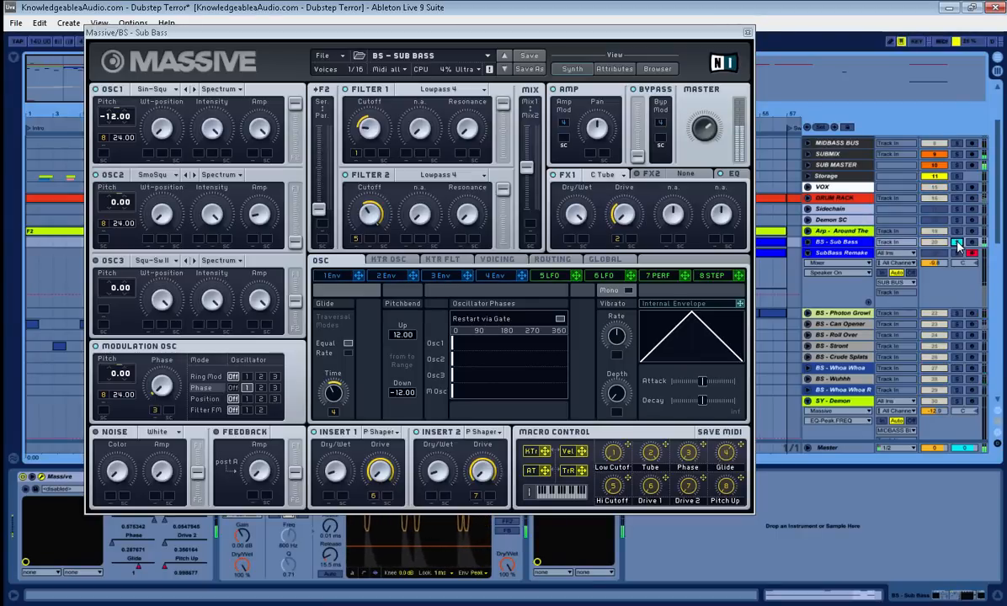
- Take the BS - Sub Bass track out of solo and switch from its Massive window to the one on SubBass Remake
click(957, 244)
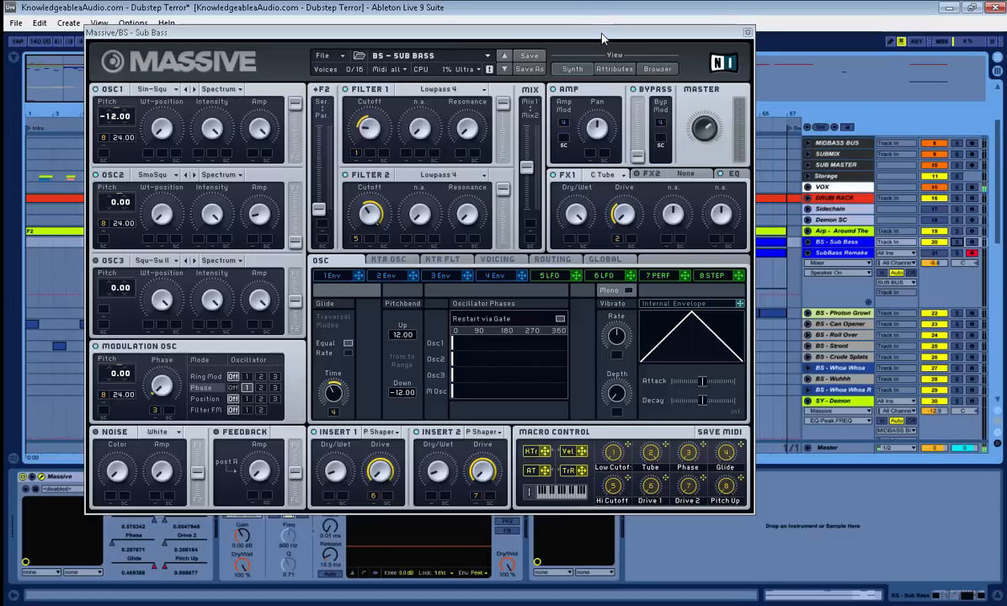
drag(561, 37, 576, 36)
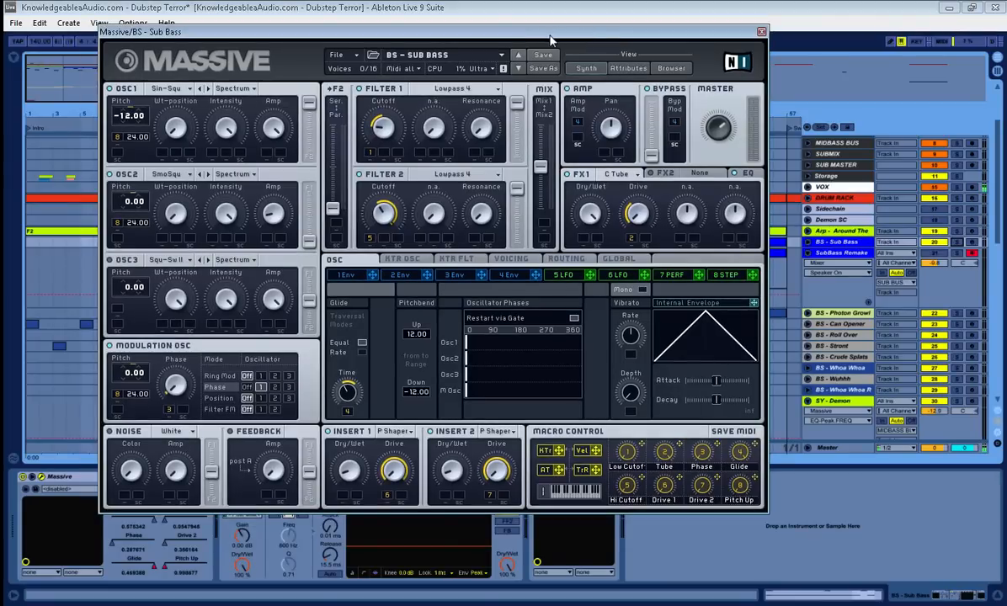
click(762, 32)
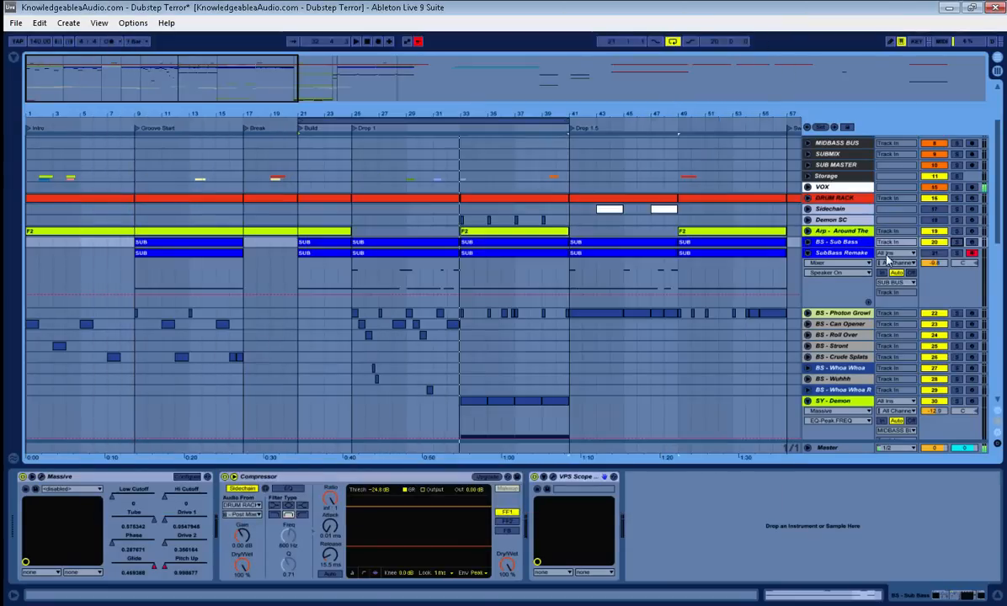
click(859, 254)
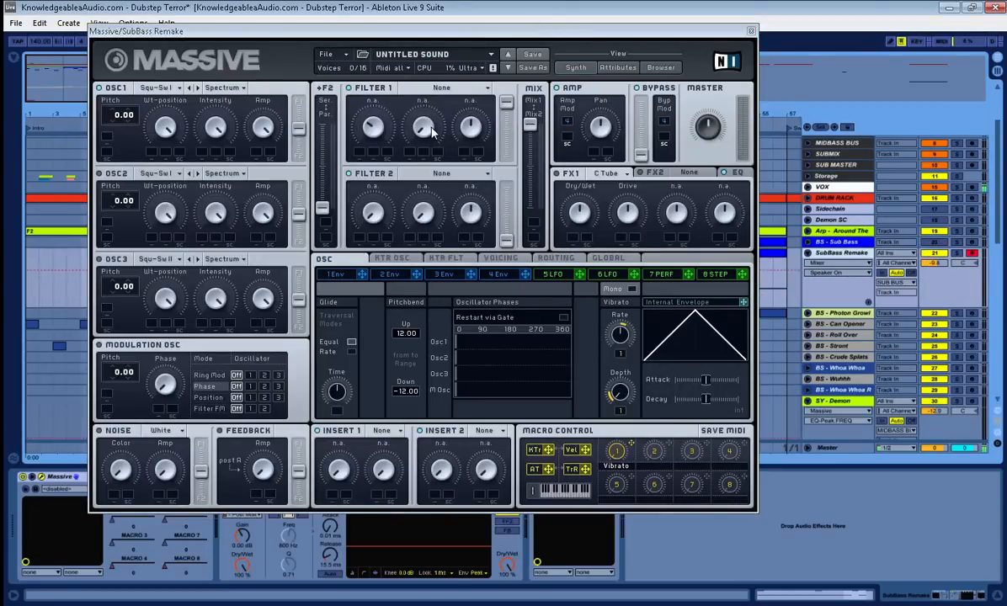
- Lower the computer keyboard's octave range and play test notes with the default Massive sound
key(z)
key(a)
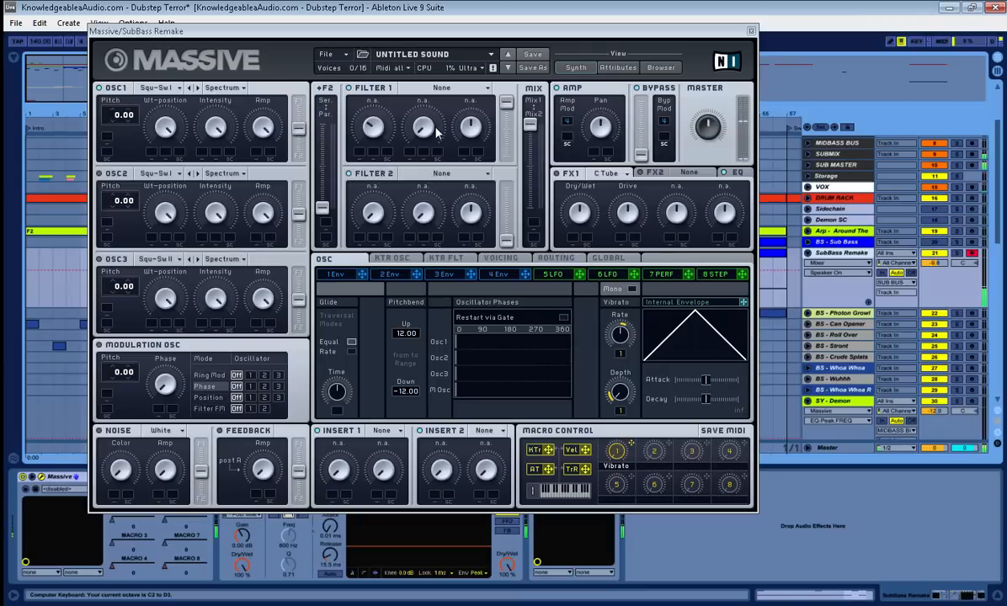
key(z)
key(a)
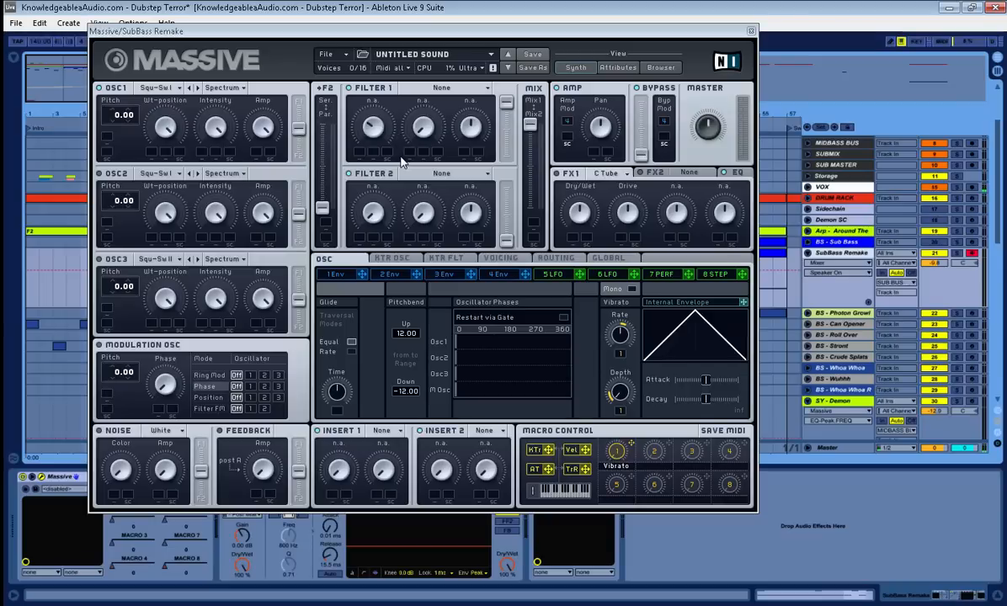
- Set oscillator 1 to Sin-Squ with its wavetable position fully down and pitch -12.00, and oscillator 2 to SmoSqu with a lowered amp
click(191, 88)
drag(165, 130, 173, 284)
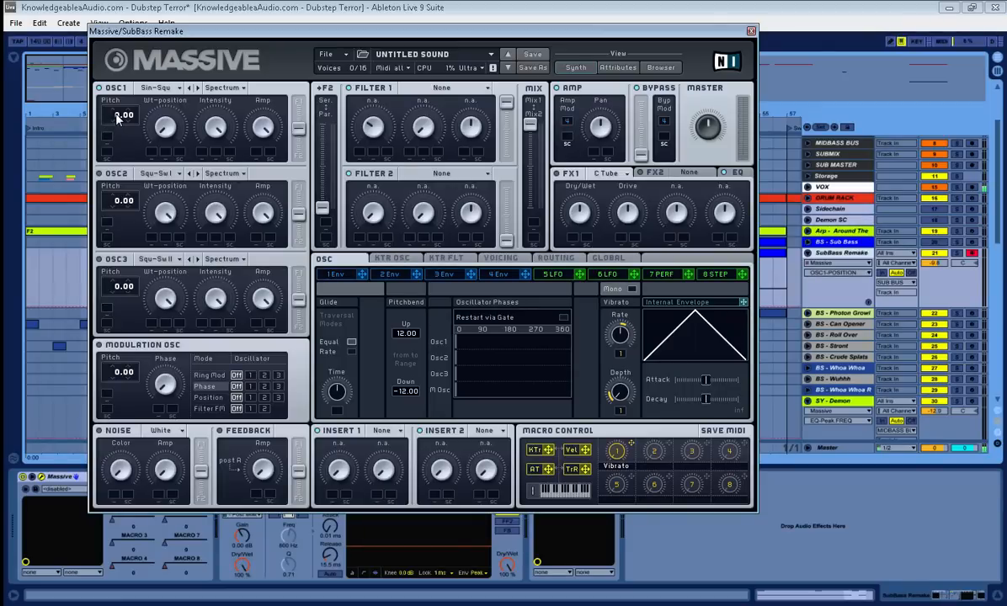
drag(119, 117, 119, 126)
click(197, 173)
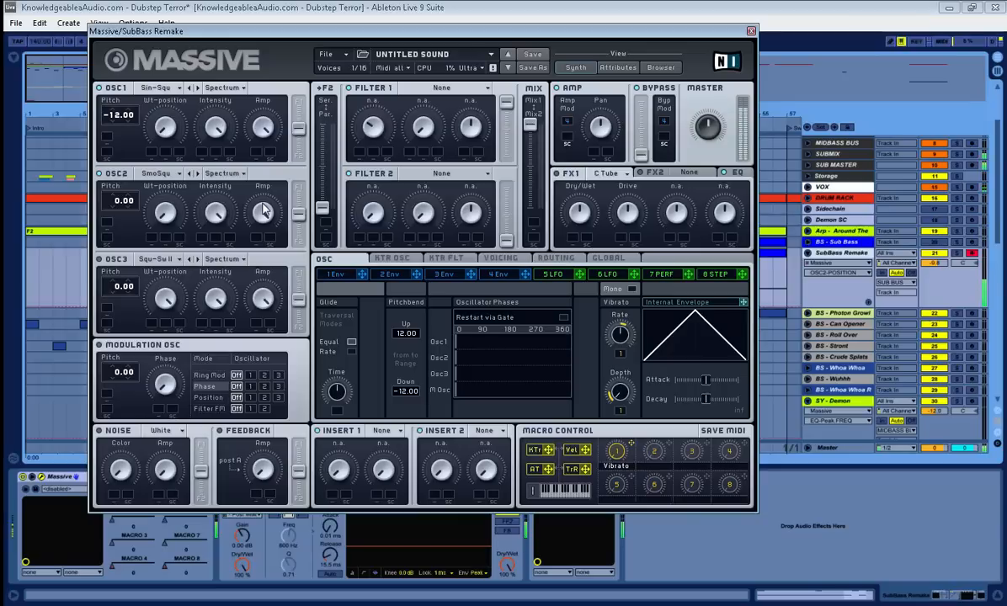
drag(263, 204, 260, 304)
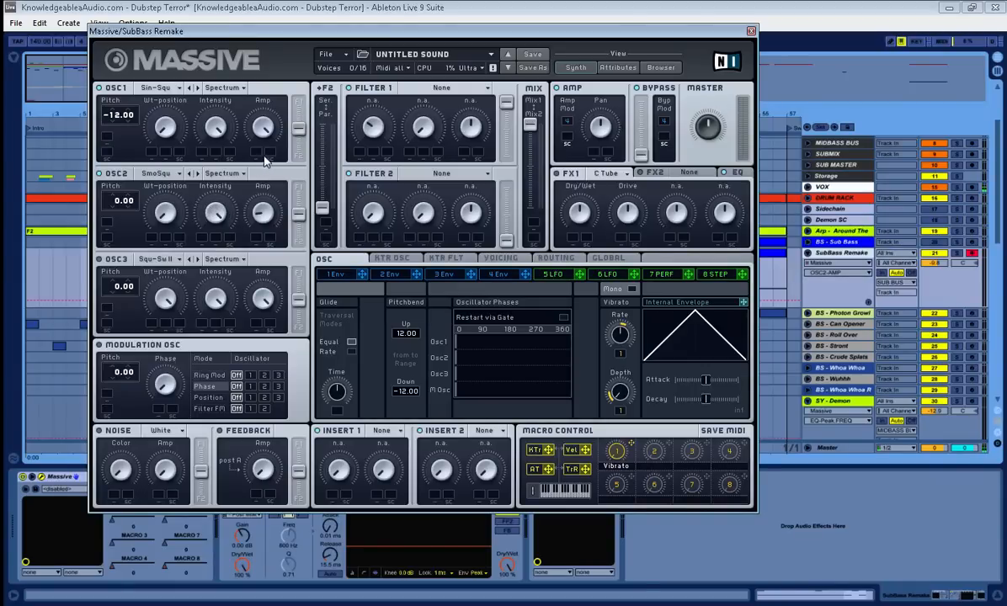
- Route oscillator 1 fully to filter 1 and oscillator 2 fully to filter 2, and set both filters to Lowpass 4 with resonance down
drag(300, 131, 291, 58)
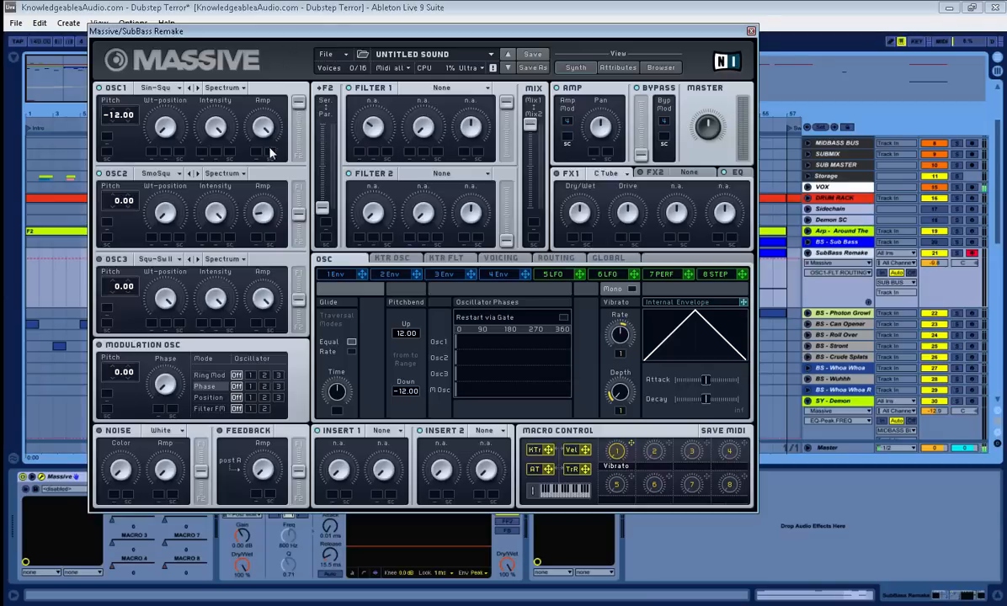
drag(301, 217, 283, 281)
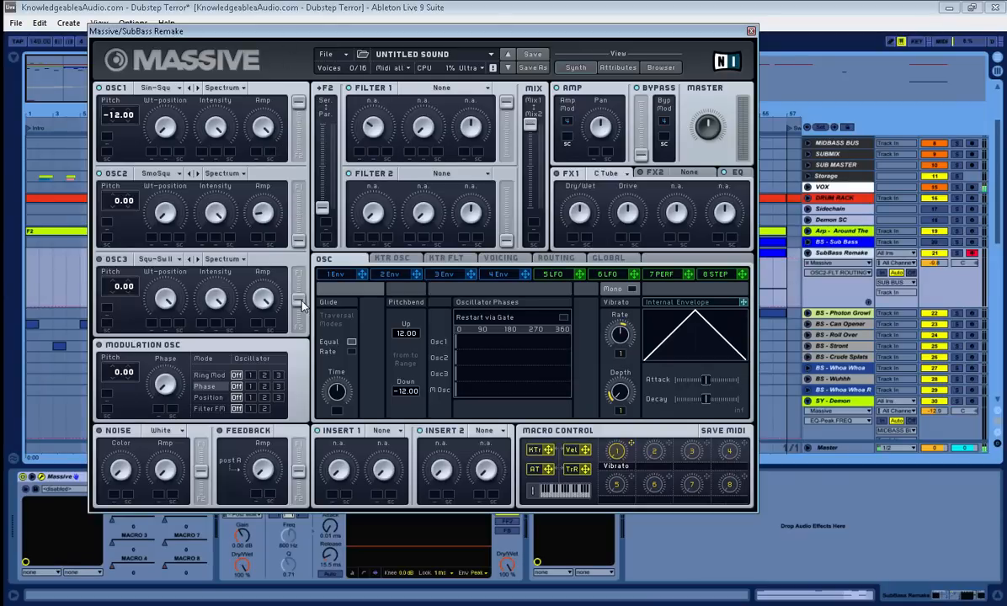
click(435, 91)
click(431, 169)
click(434, 174)
click(426, 183)
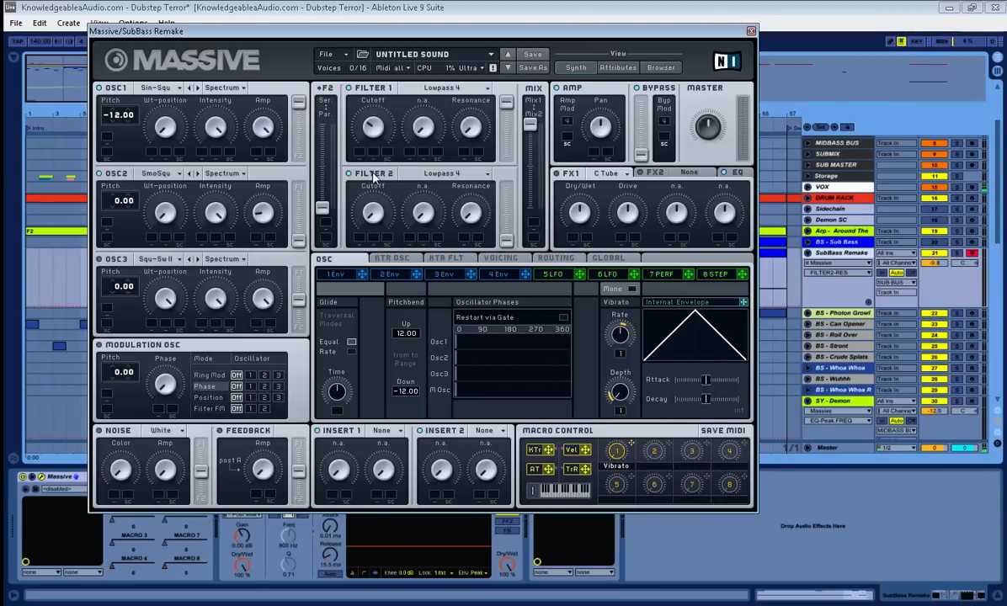
- Raise filter 2's output level to maximum and set the filter mix midway between Mix1 and Mix2
drag(507, 239, 470, 152)
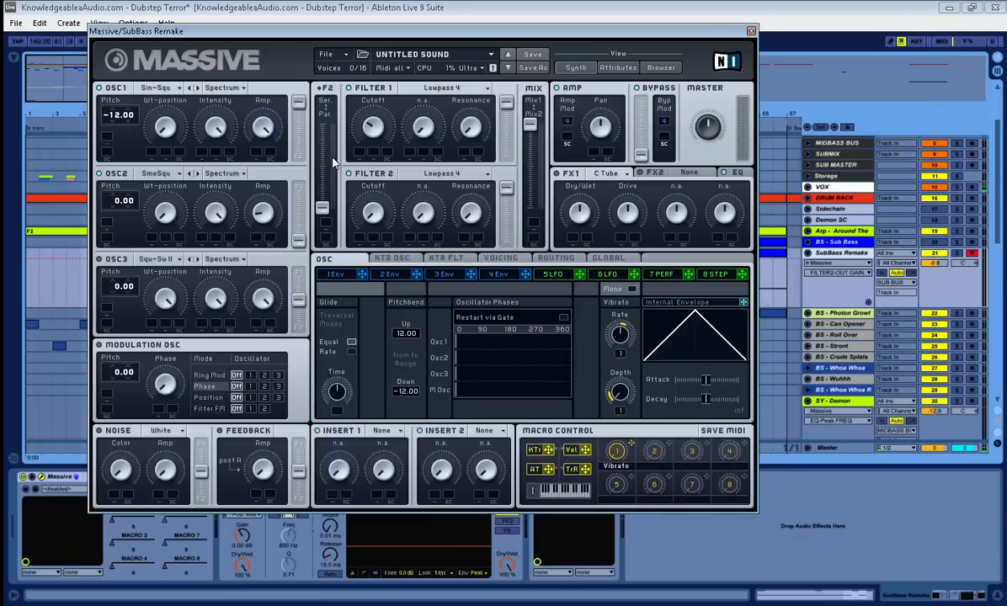
click(298, 102)
mouse_move(535, 116)
mouse_down()
mouse_move(537, 160)
mouse_move(528, 124)
mouse_up()
drag(528, 124, 529, 161)
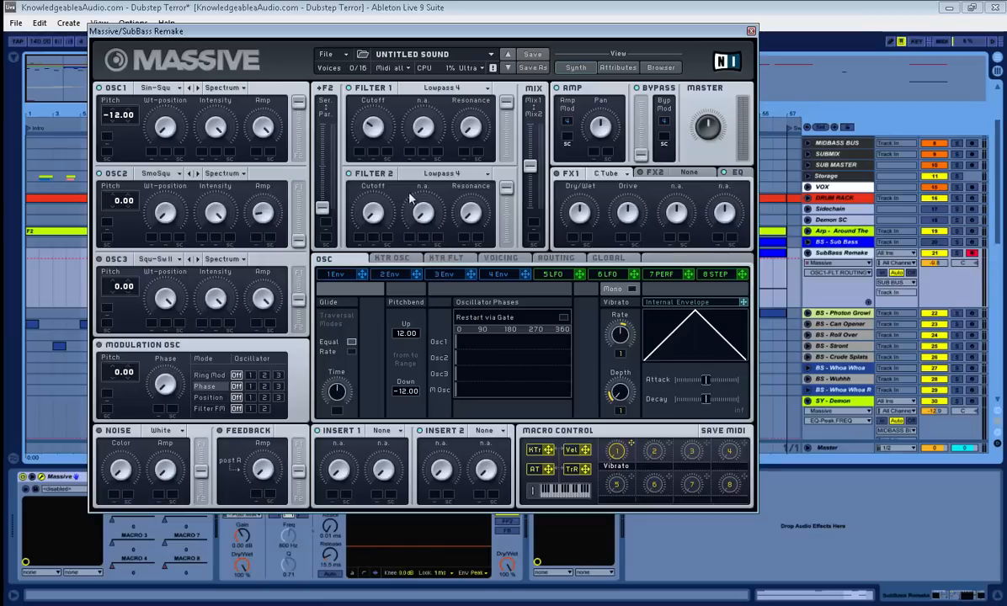
- Replace macro 1's Vibrato assignment with upward modulation of filter 1's cutoff and name the macro Low Cutof
right_click(628, 461)
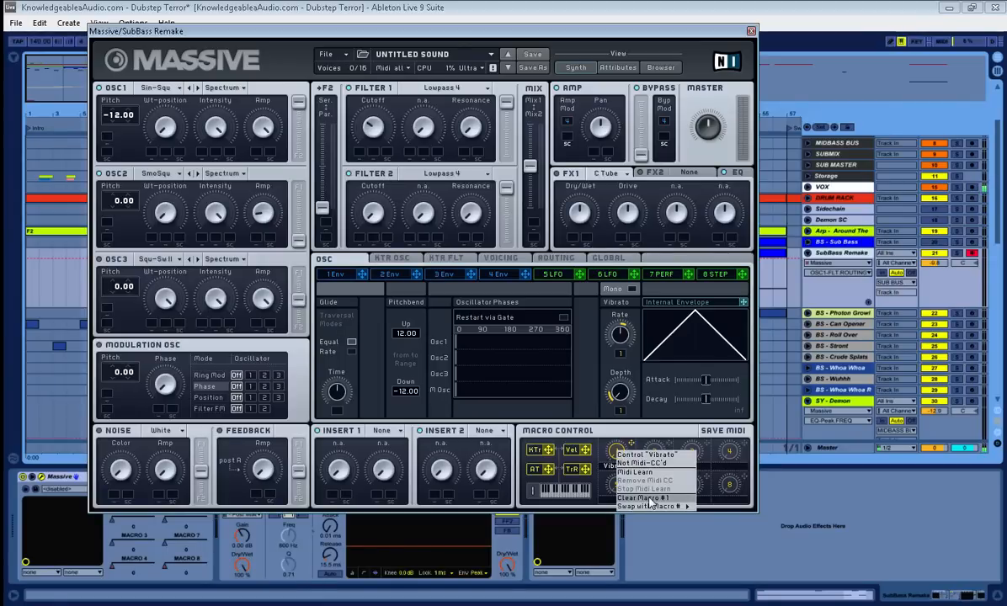
click(638, 451)
drag(632, 443, 361, 154)
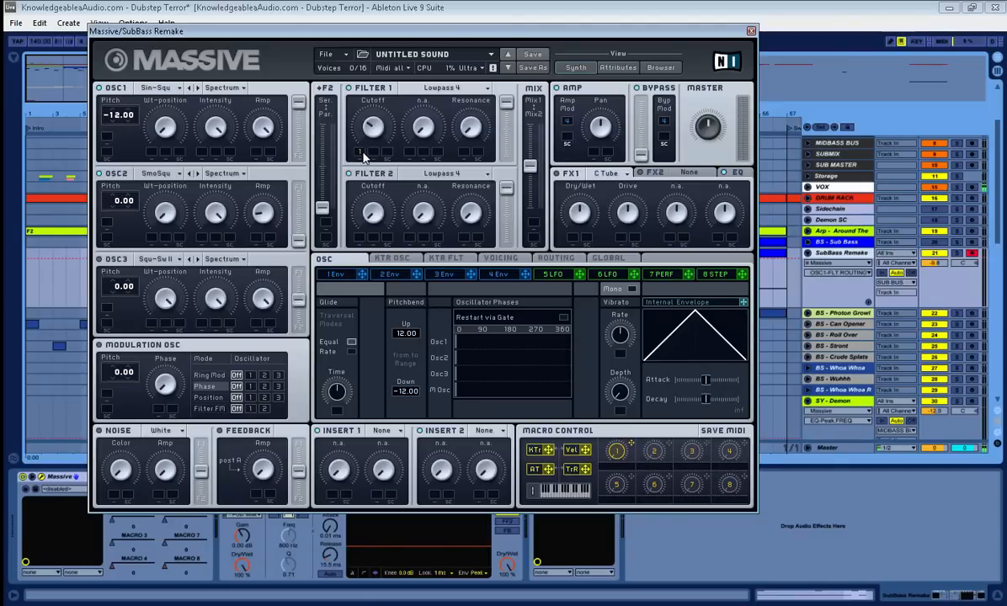
drag(362, 138, 359, 130)
text(tof)
key(Return)
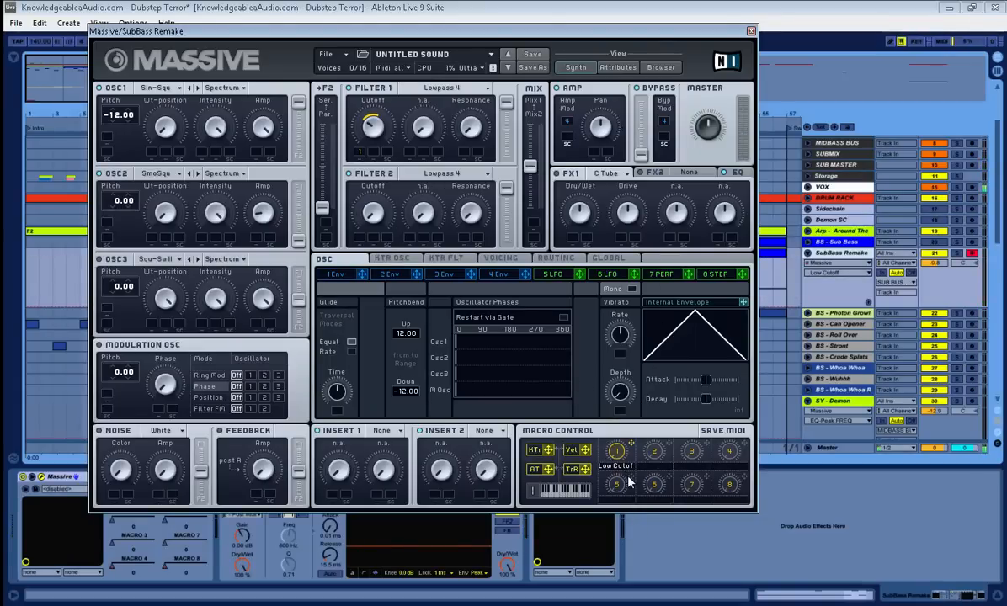
- Assign macro 5 to modulate filter 2's cutoff upward and name the macro Hi Cutoff
drag(628, 483, 360, 239)
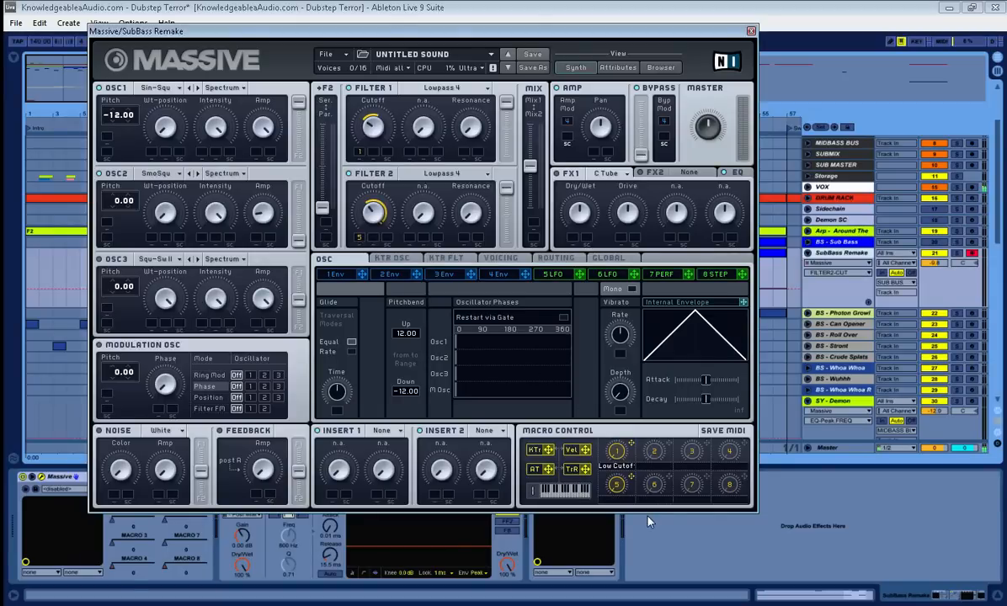
text(i Cutoff)
click(614, 487)
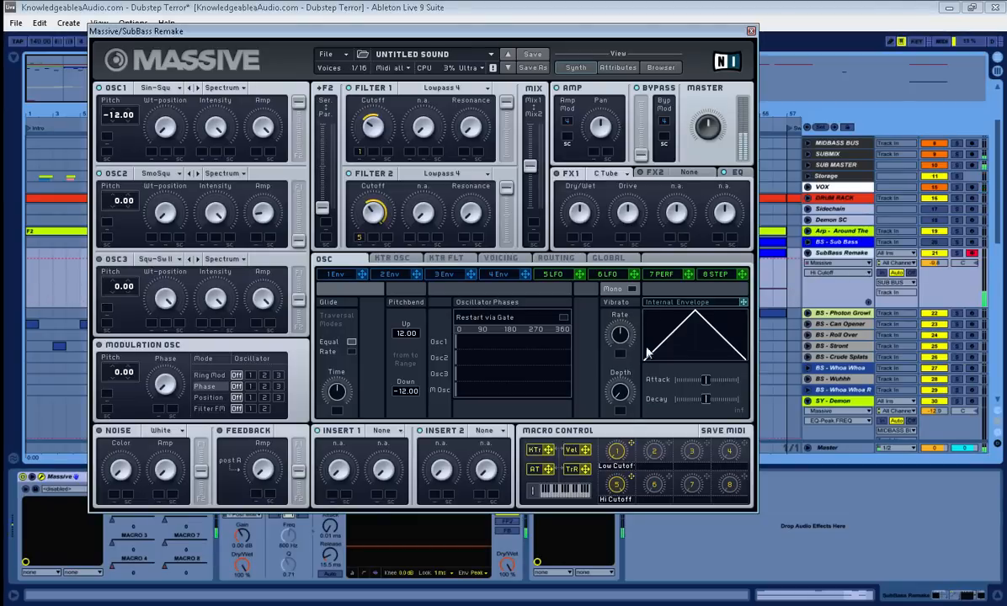
- Fine-tune oscillator 2's amp and lower filter 1's base cutoff slightly
click(269, 217)
click(620, 483)
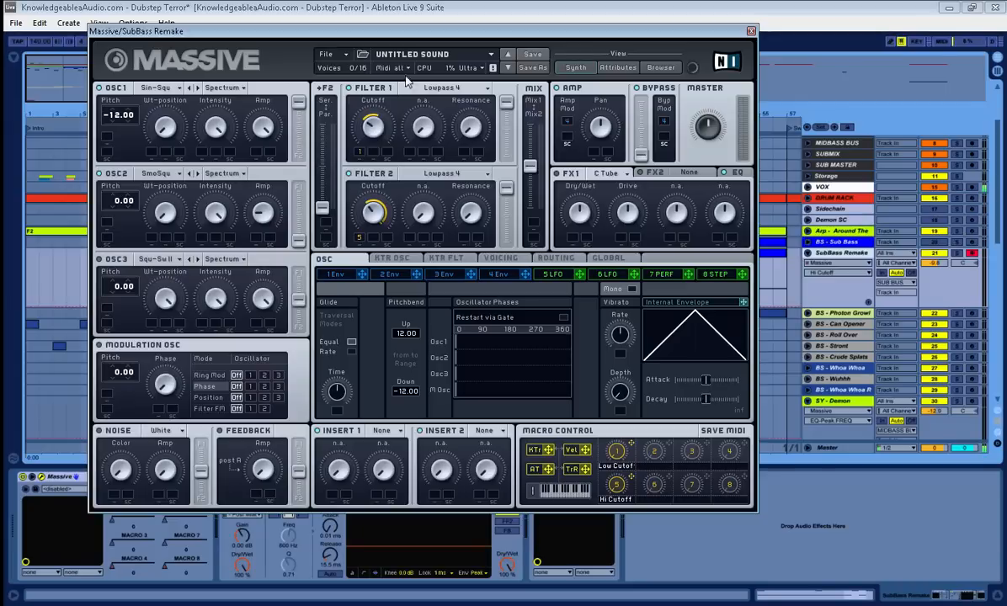
click(376, 126)
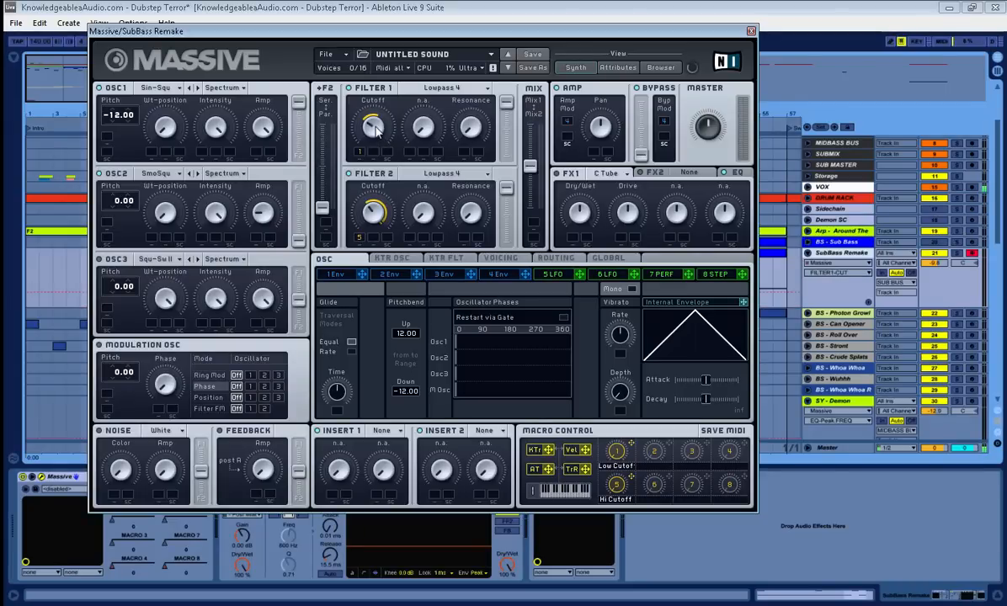
drag(376, 127, 375, 140)
- Enable Restart via Gate for the oscillator phases, and give envelope 4 a slower attack with a slightly lower attack level
click(563, 319)
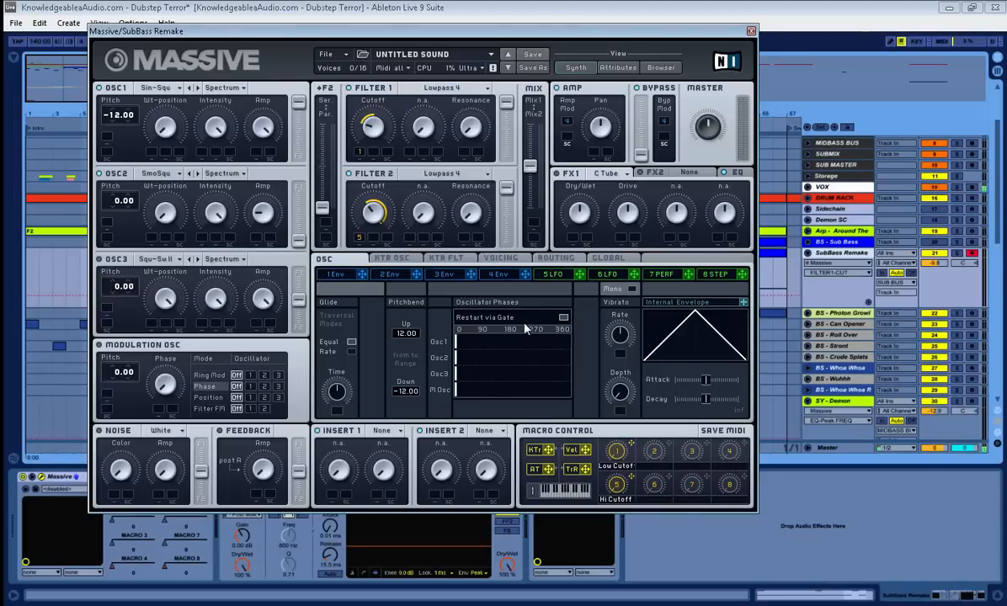
click(497, 274)
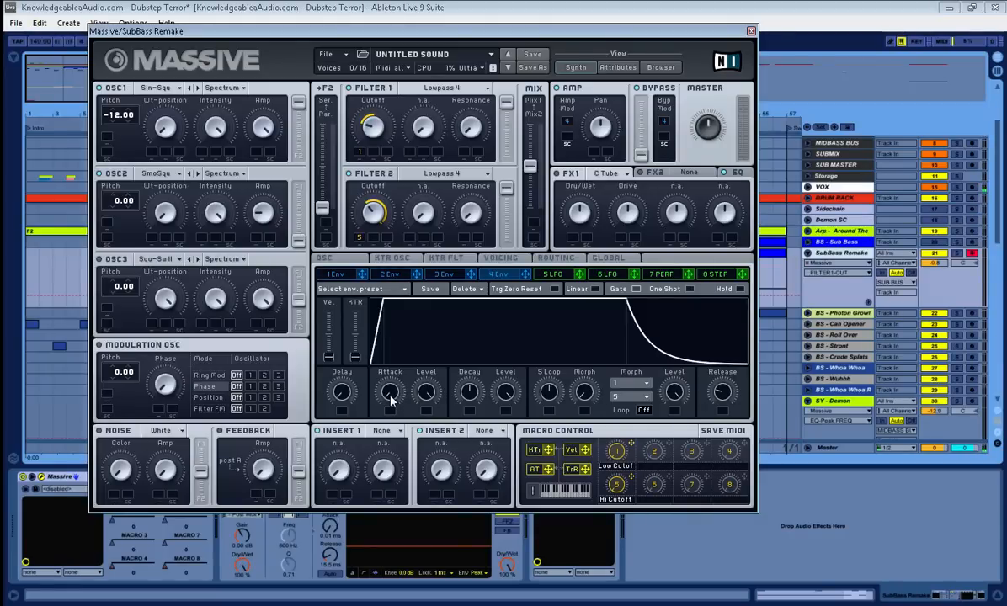
drag(390, 401, 388, 383)
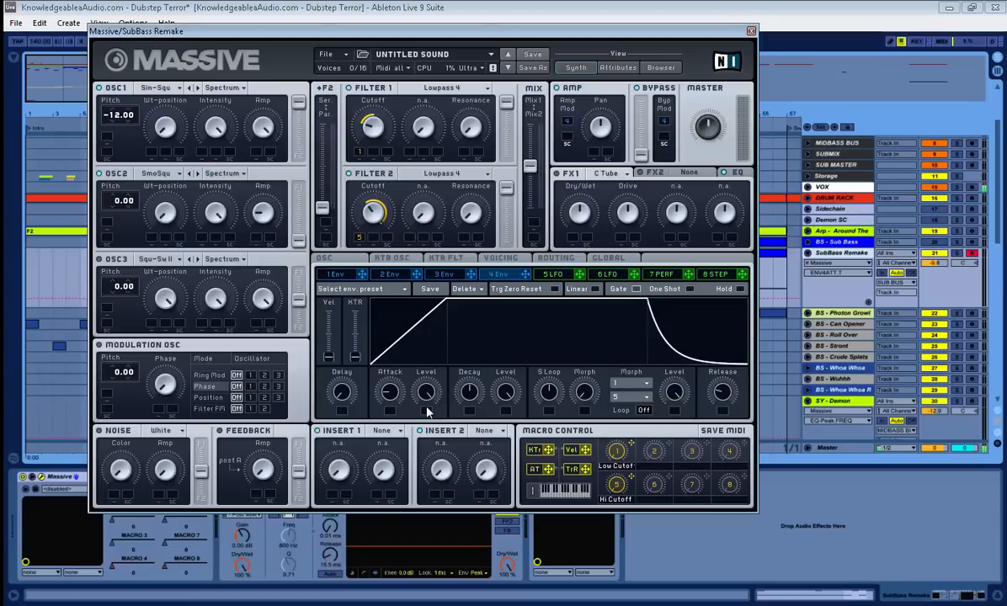
drag(427, 394, 425, 402)
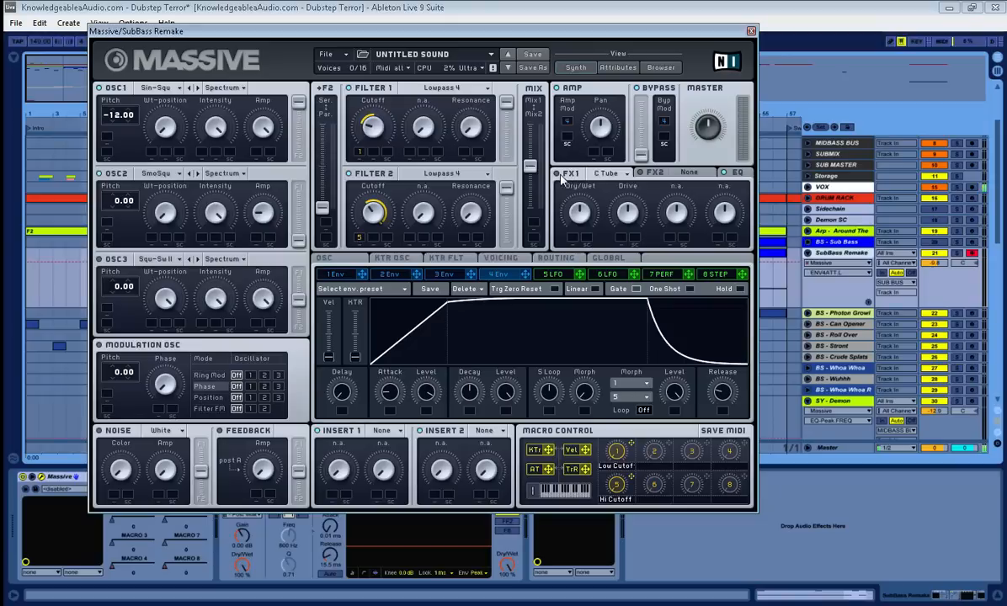
- Set FX1 to Classic Tube with dry/wet fully up and drive fully down
click(604, 174)
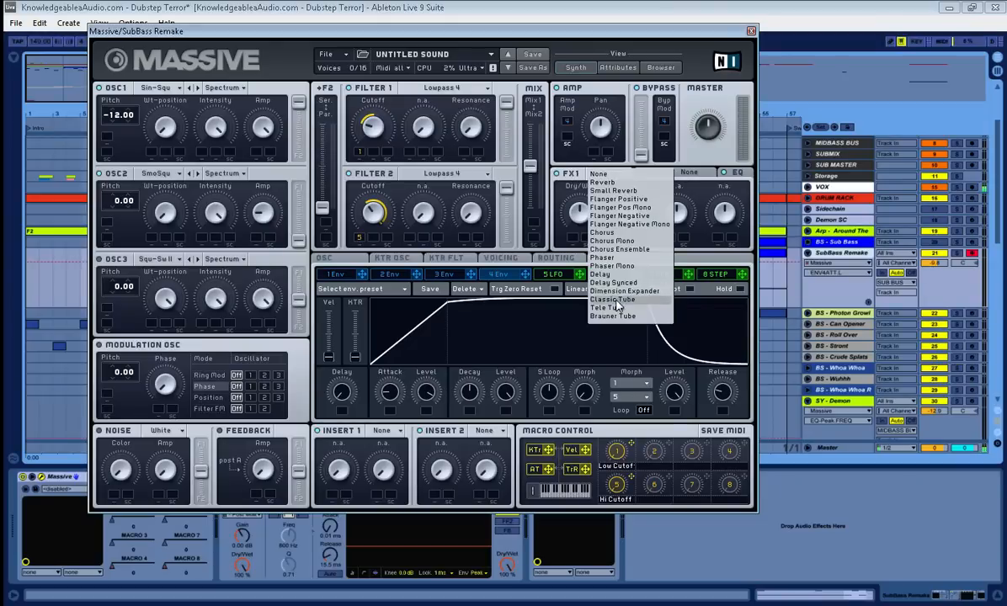
click(617, 301)
click(586, 217)
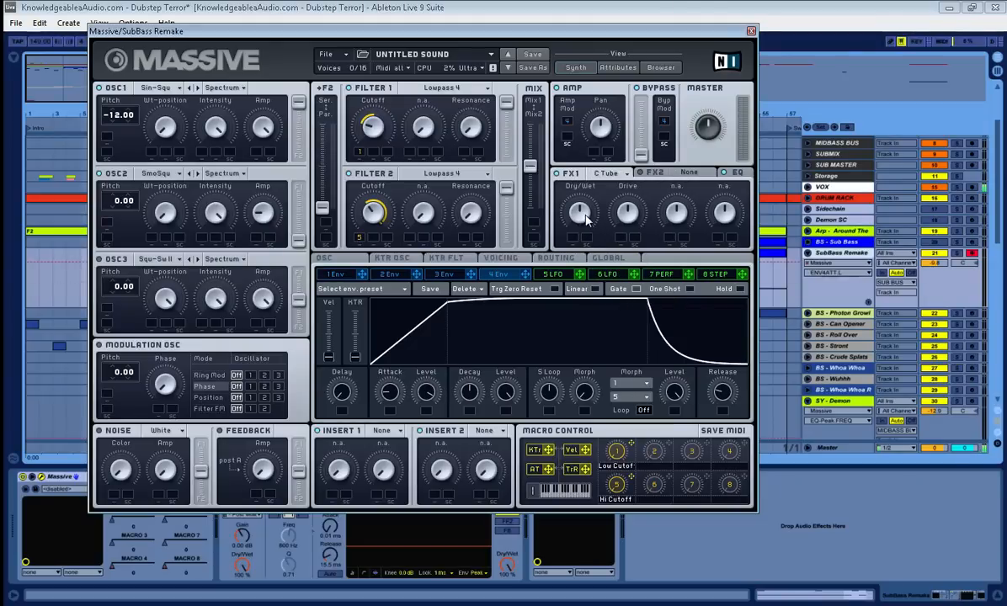
click(630, 212)
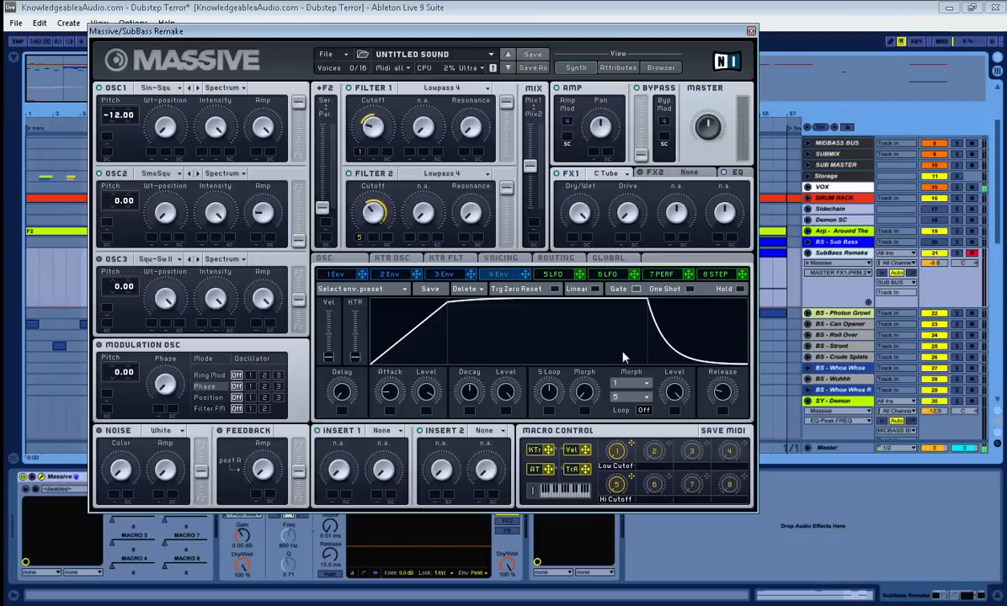
- Assign macro 2 to modulate the FX1 drive upward and name the macro Tube
drag(685, 454, 641, 133)
right_click(620, 237)
click(605, 237)
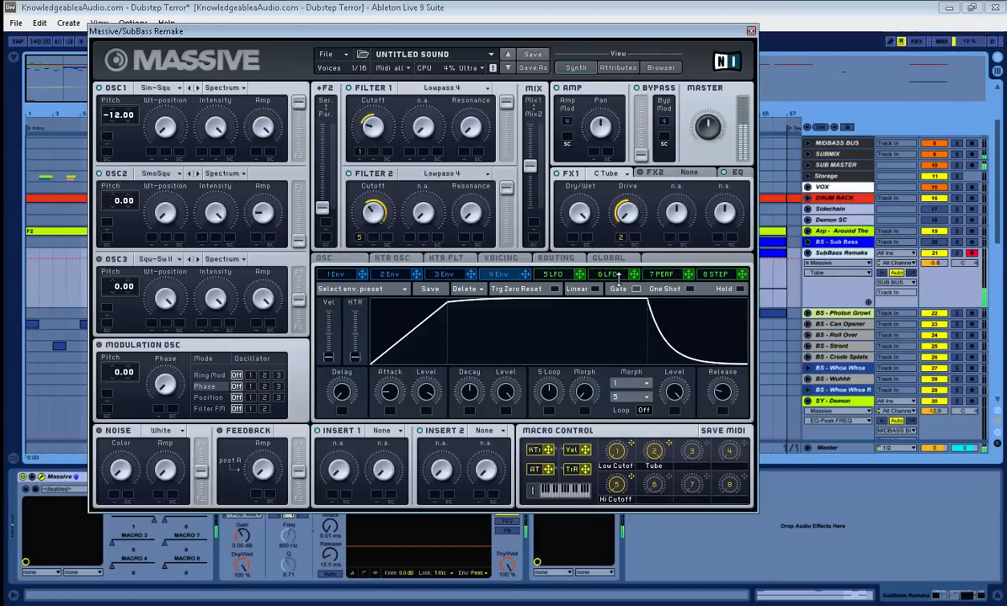
- Enable the EQ, raising the low shelf and boost slightly, lowering the frequency and turning the high shelf fully down
click(737, 176)
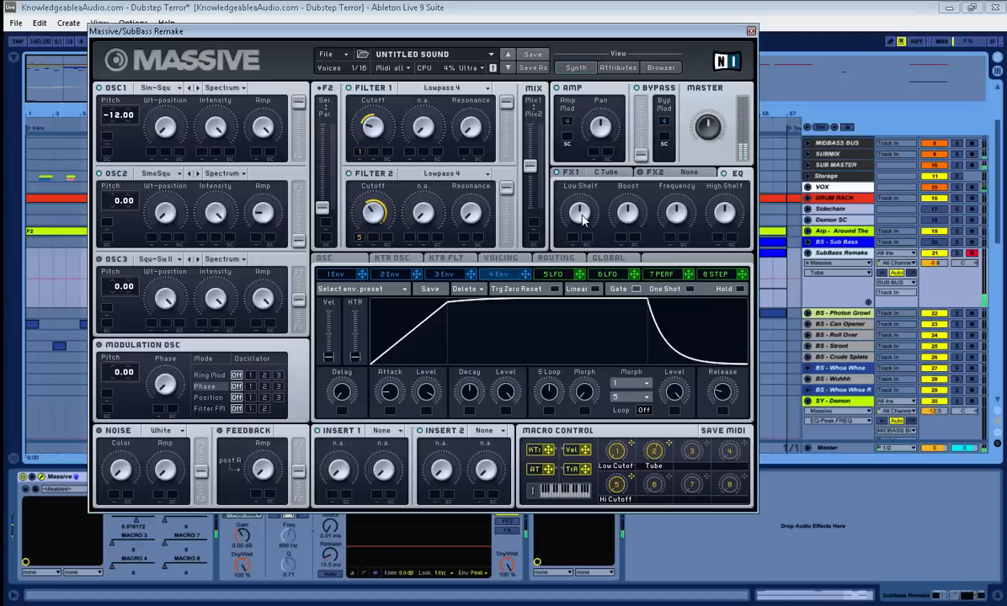
drag(583, 217, 582, 211)
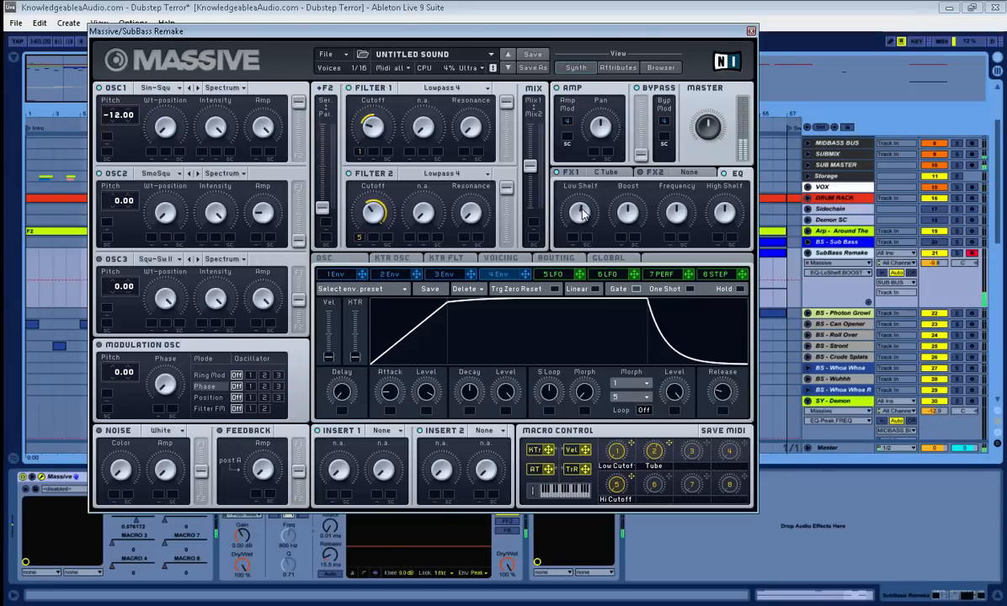
click(630, 215)
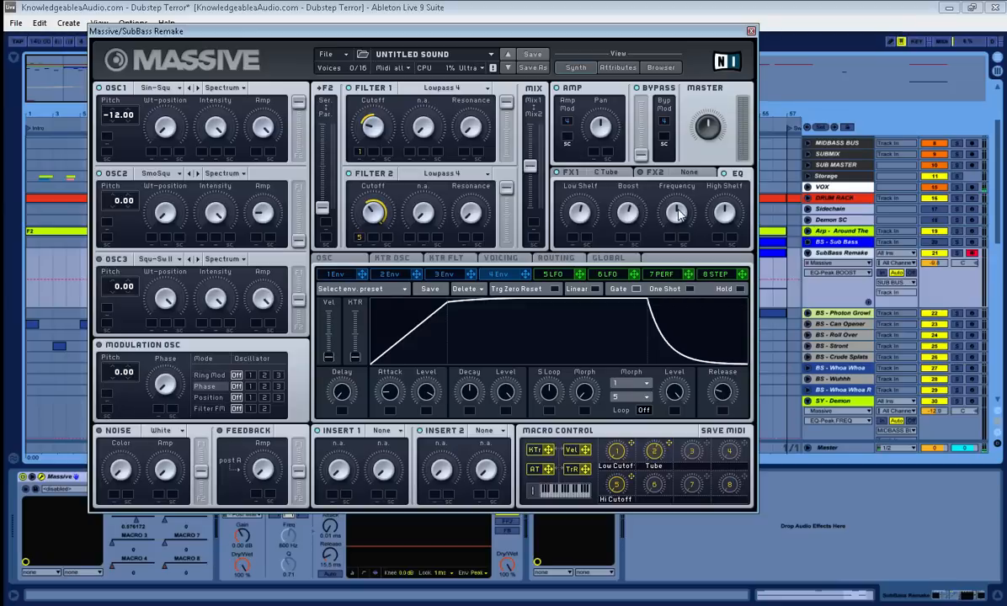
click(678, 213)
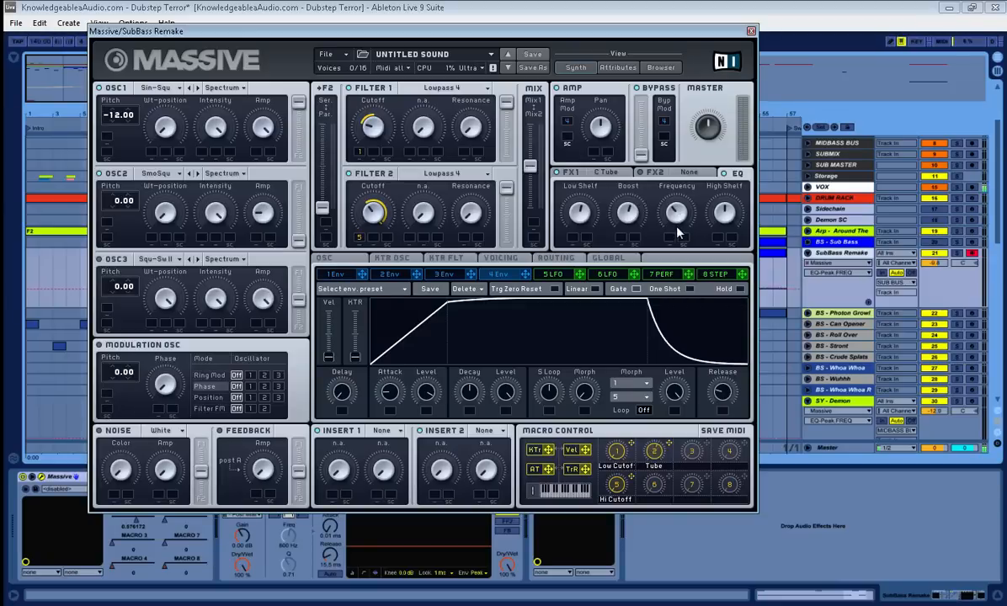
click(726, 213)
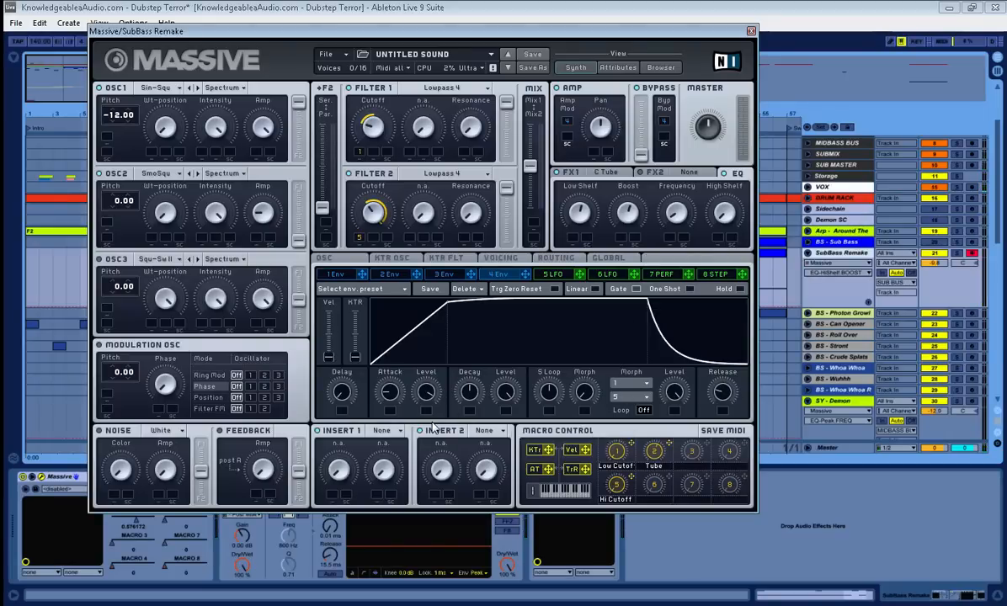
- Set Insert 1 to the P Shaper effect
click(381, 431)
click(383, 475)
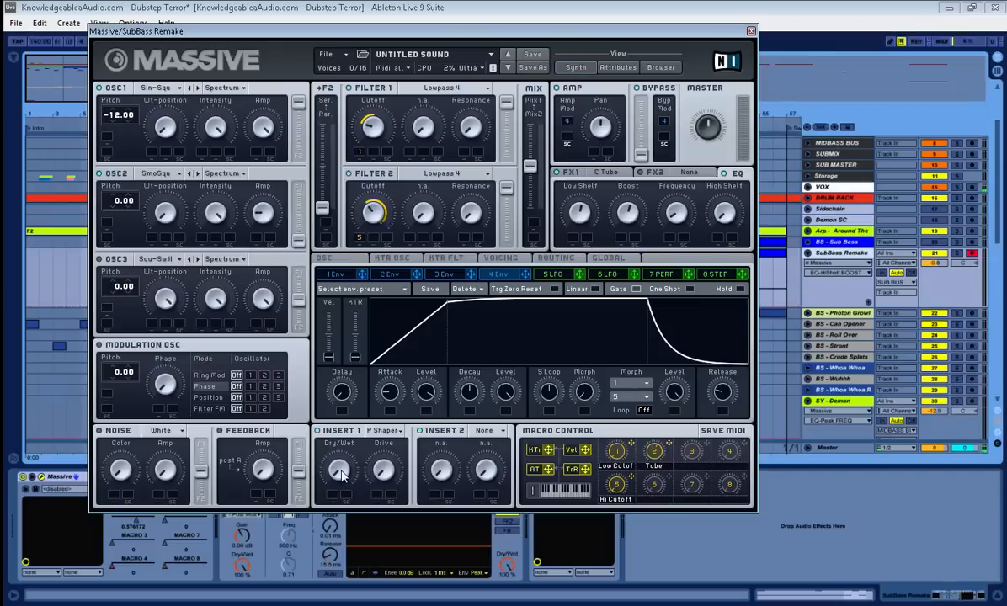
- Set Insert 2 to Parabolic Shaper, raise both inserts' dry/wet slightly, and route Insert 1 directly after Filter 1
click(341, 475)
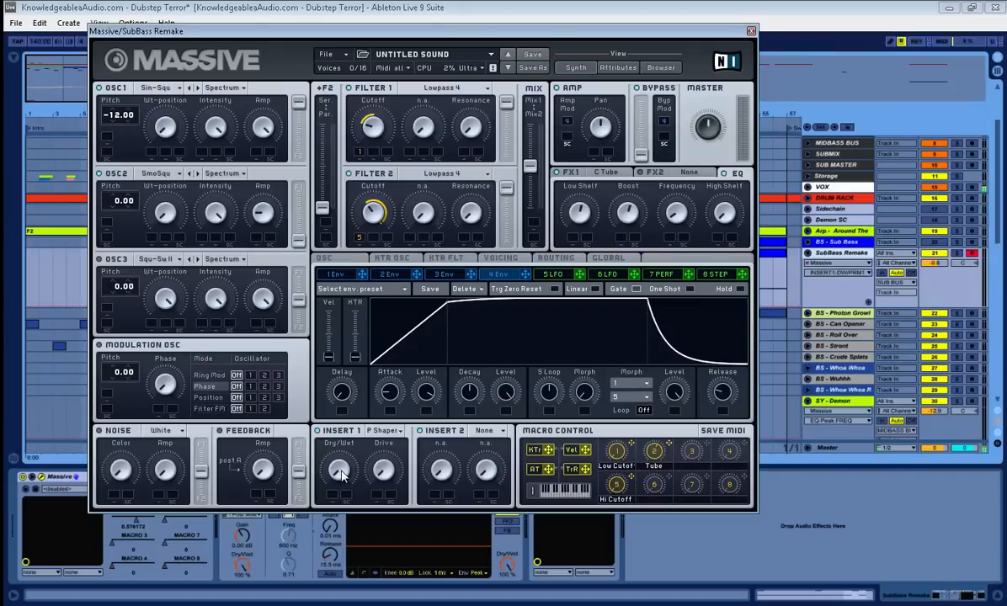
click(484, 431)
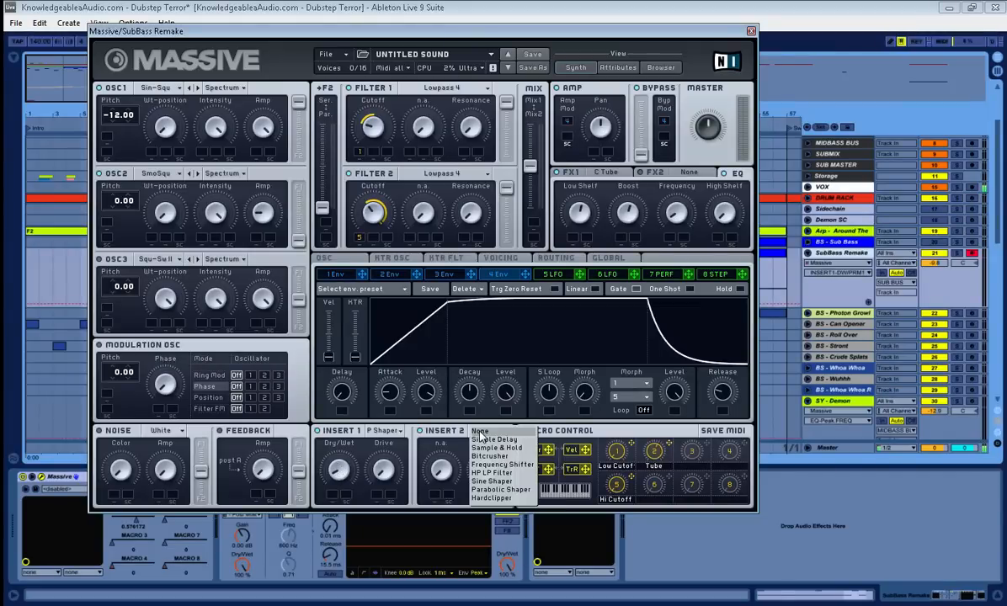
click(501, 490)
click(441, 471)
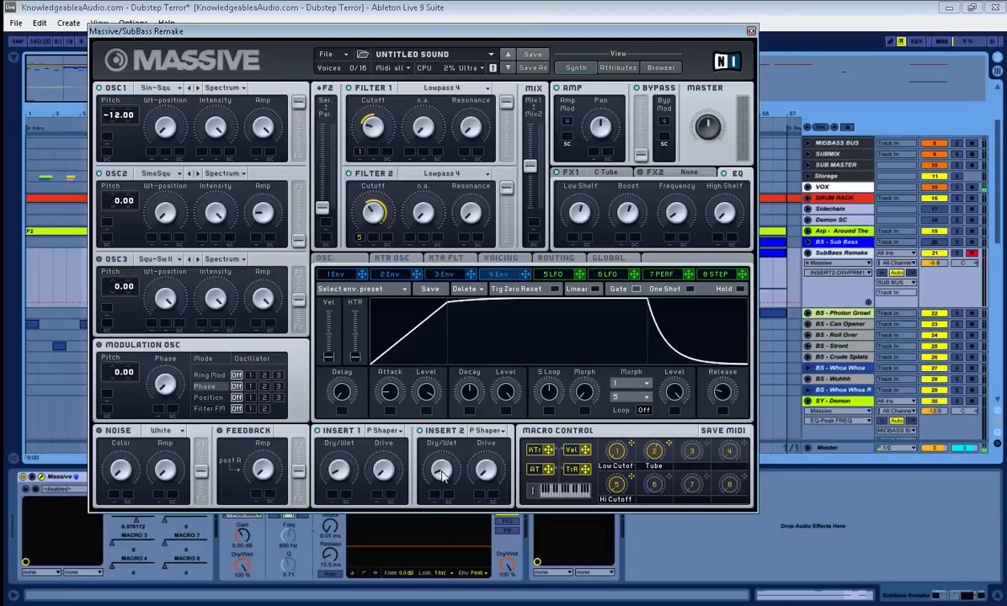
click(556, 261)
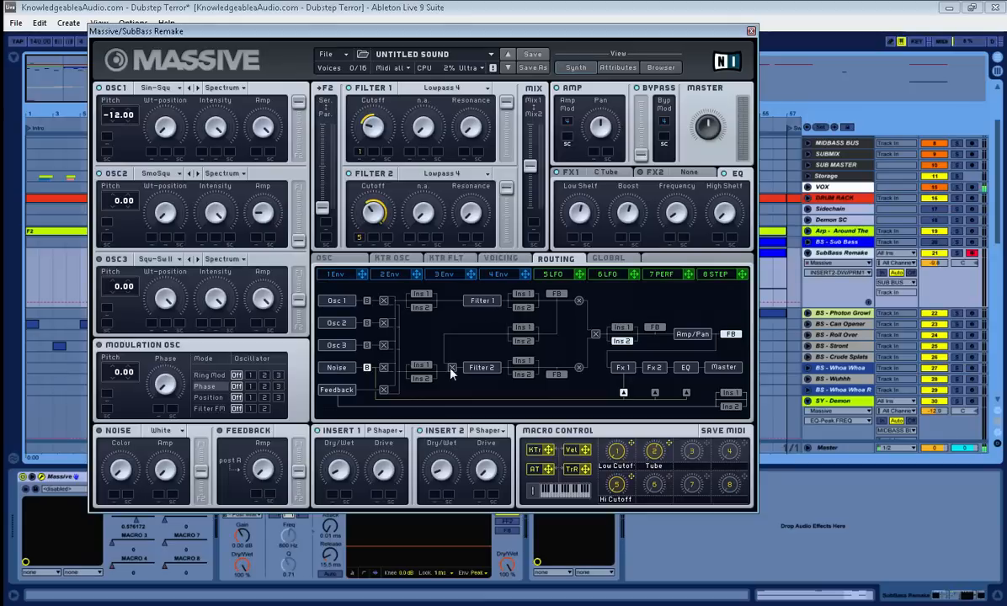
click(529, 295)
- Assign macro 6 to the Insert 1 drive and macro 7 to the Insert 2 drive, naming them Drive 1 and Drive 2
drag(616, 485, 377, 494)
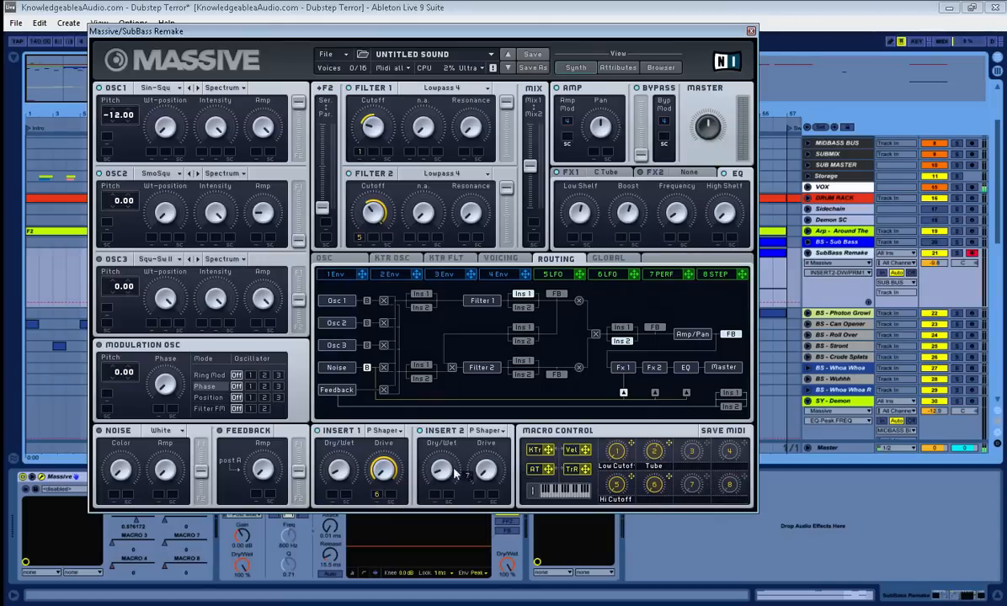
drag(476, 497, 479, 495)
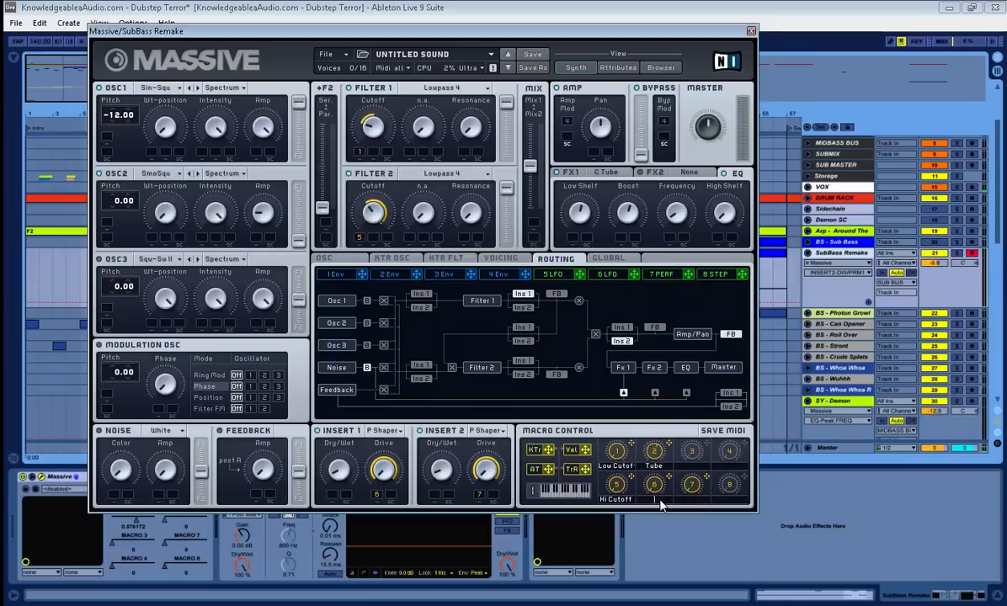
text(e 1)
text(Drive 2)
key(Return)
- Audition the Drive 1 and Drive 2 macros by sweeping them while a note plays
click(656, 485)
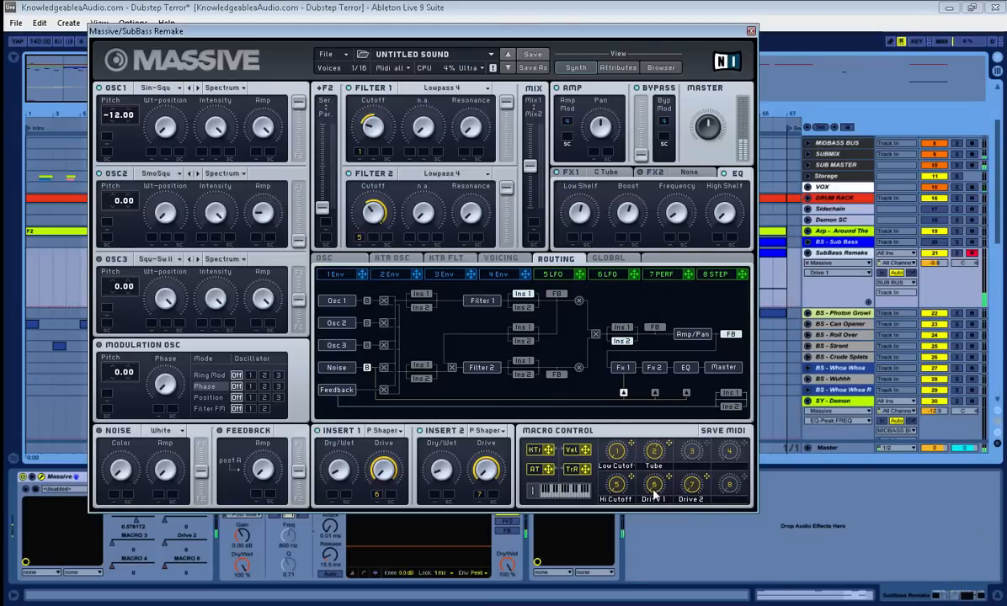
click(691, 485)
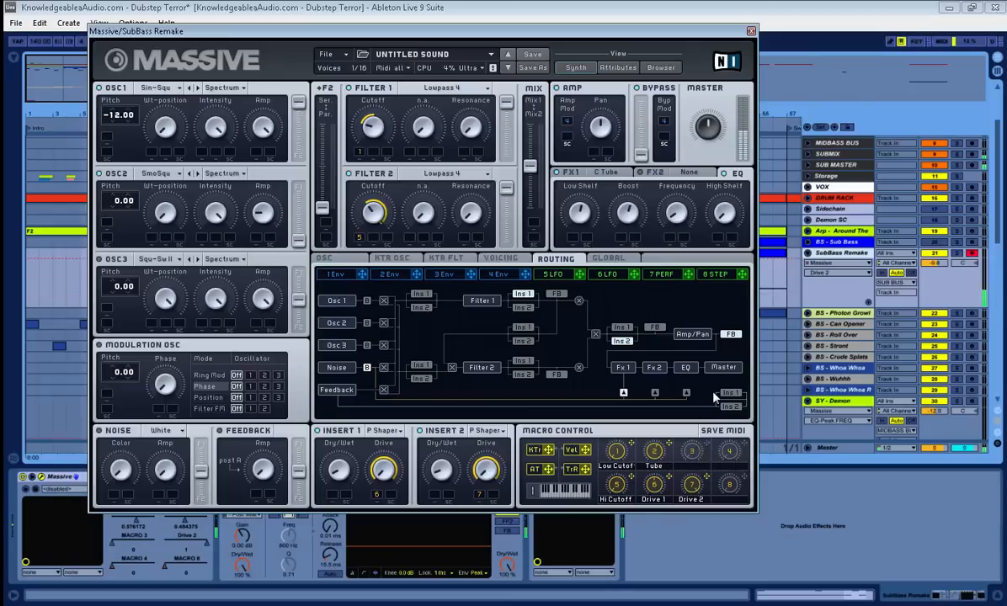
click(654, 487)
click(691, 485)
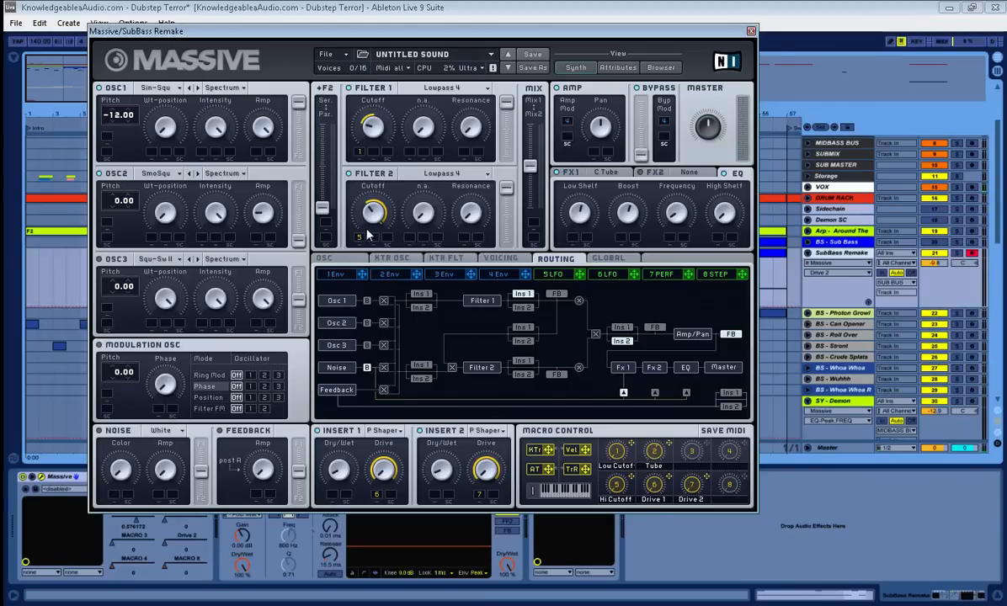
- Limit the voicing to a maximum of 1 voice and set it to Monophon with the Legato Triller trigger
click(506, 261)
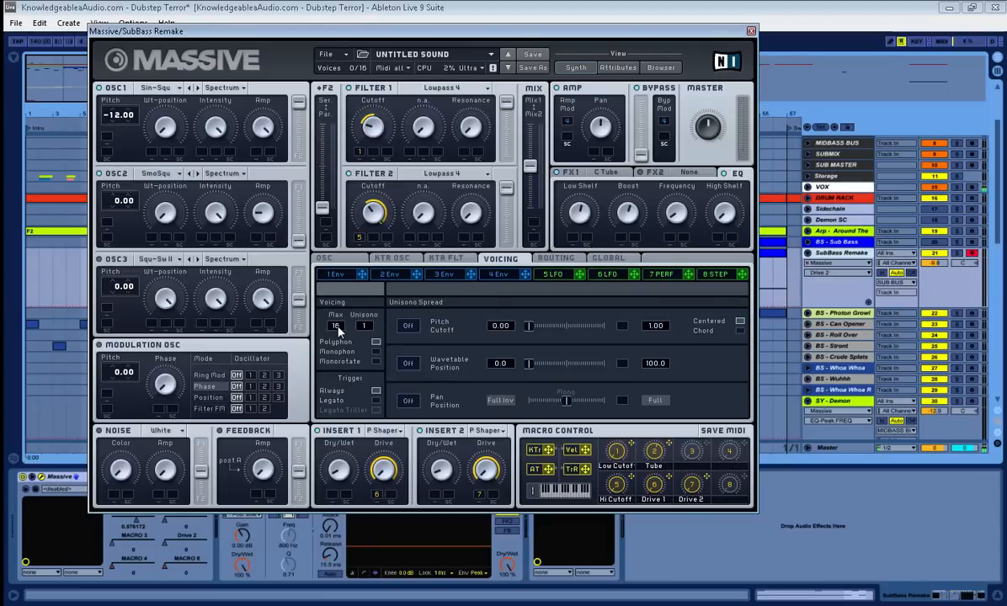
drag(339, 332, 352, 473)
click(376, 351)
click(377, 411)
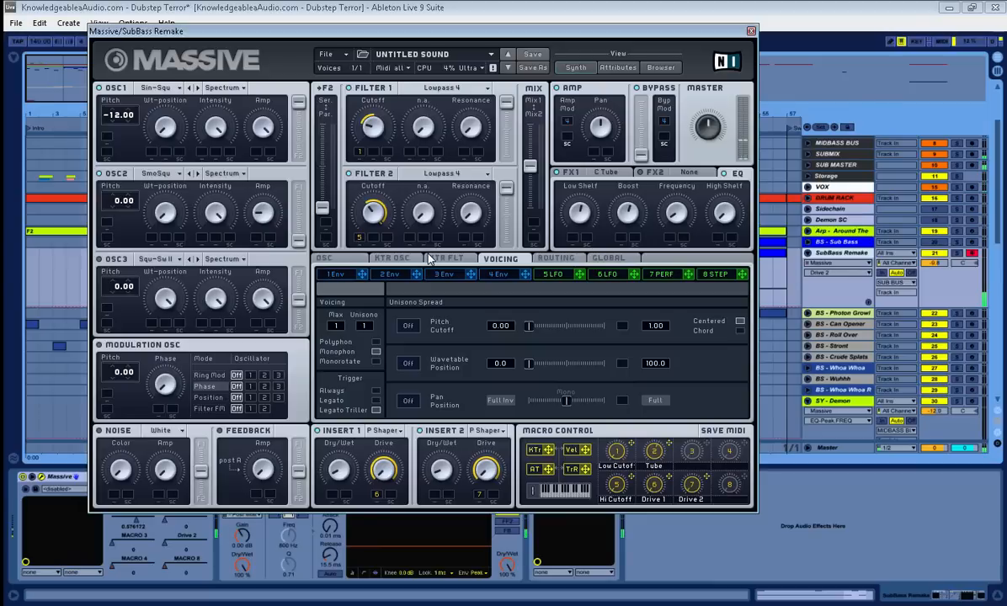
- Assign macro 4 to modulate the oscillator glide time, name the macro Glide and turn it down
click(327, 258)
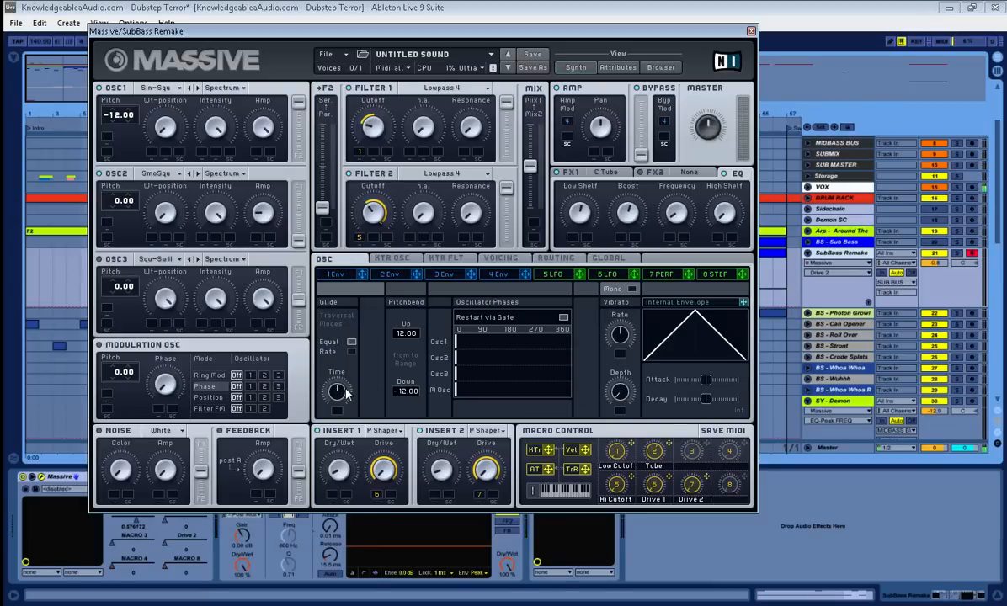
drag(339, 391, 339, 399)
drag(338, 416, 337, 399)
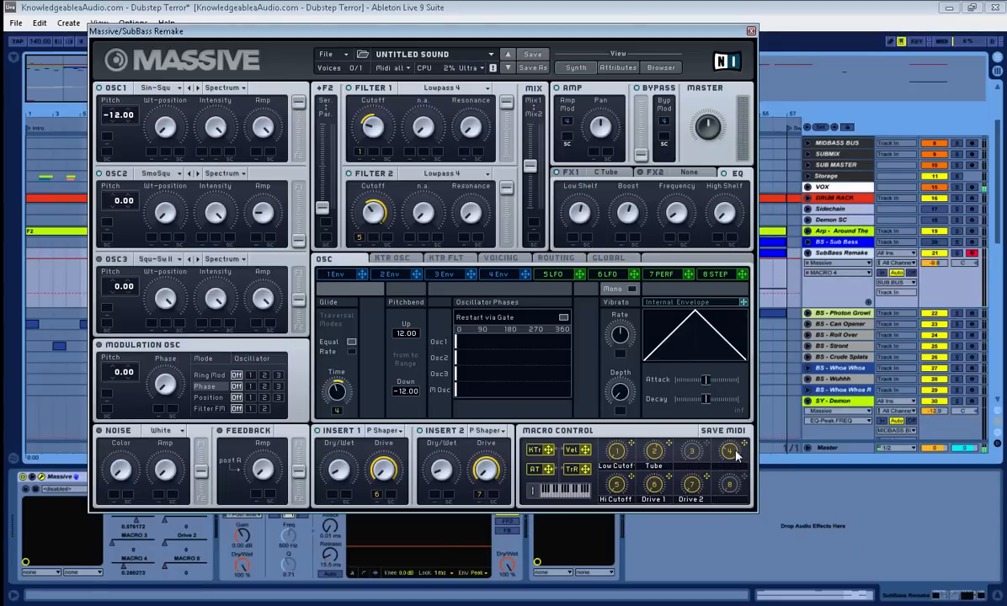
drag(737, 454, 731, 477)
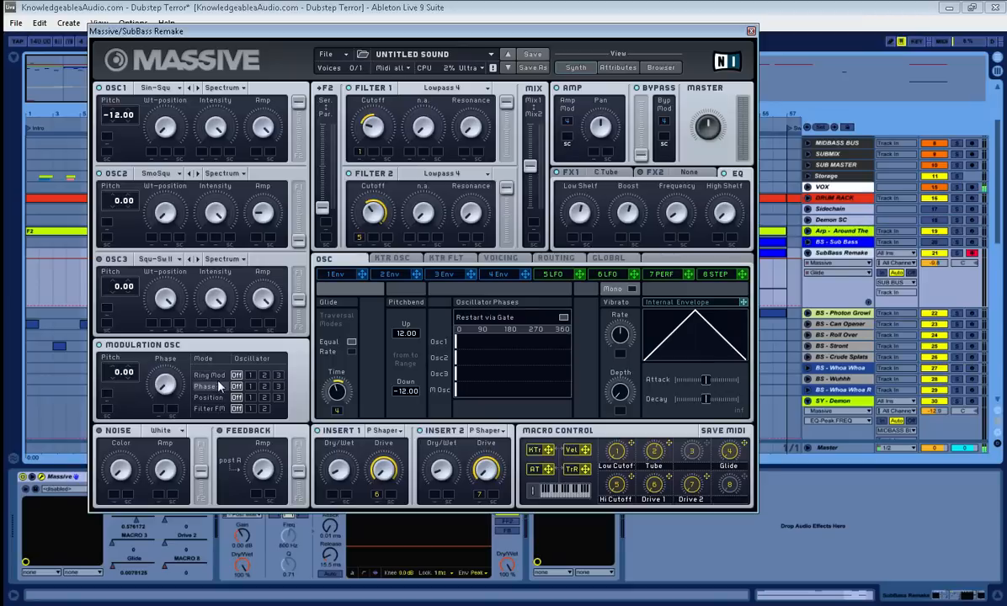
- Apply the modulation oscillator's Phase mode to oscillator 2, with macro 3 assigned to the phase amount and named Phase
click(251, 387)
click(692, 455)
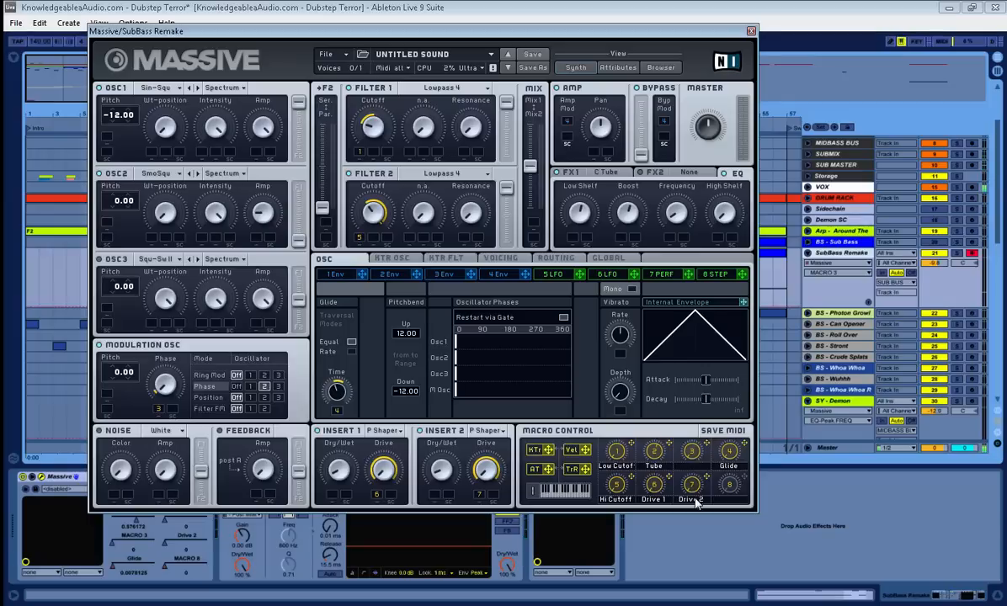
text(e)
key(Return)
- Assign macro 8 to modulate the pitch of Osc 1, Osc 2 and the modulation oscillator
drag(746, 480, 107, 137)
click(106, 222)
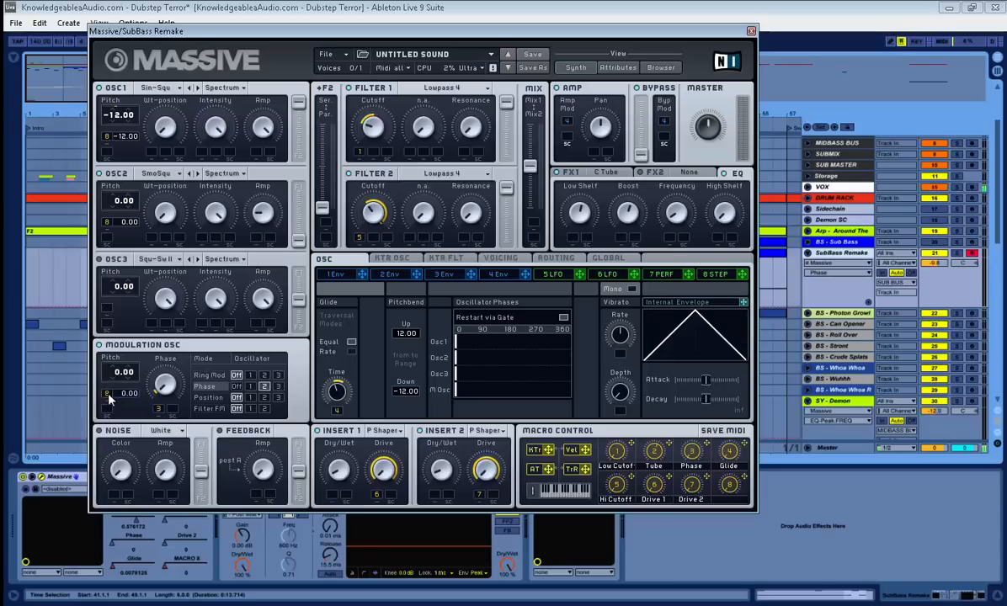
click(110, 394)
- Set the pitch modulation to 24.00 on Osc 1 and Osc 2 and 64.00 on the modulation oscillator, naming macro 8 Pitch Up
drag(133, 352, 124, 223)
drag(125, 216, 125, 128)
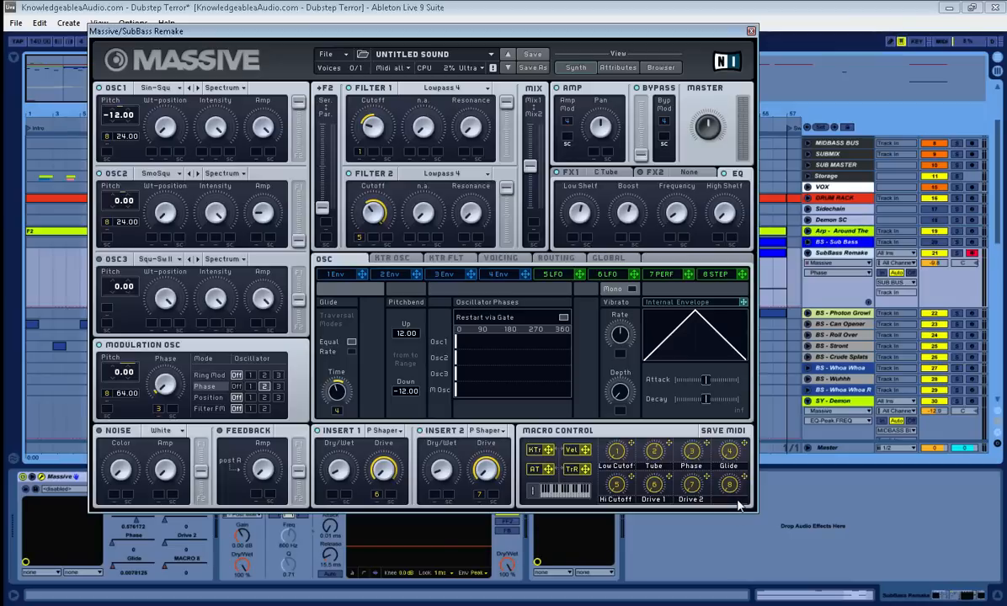
text(ch Up)
click(735, 485)
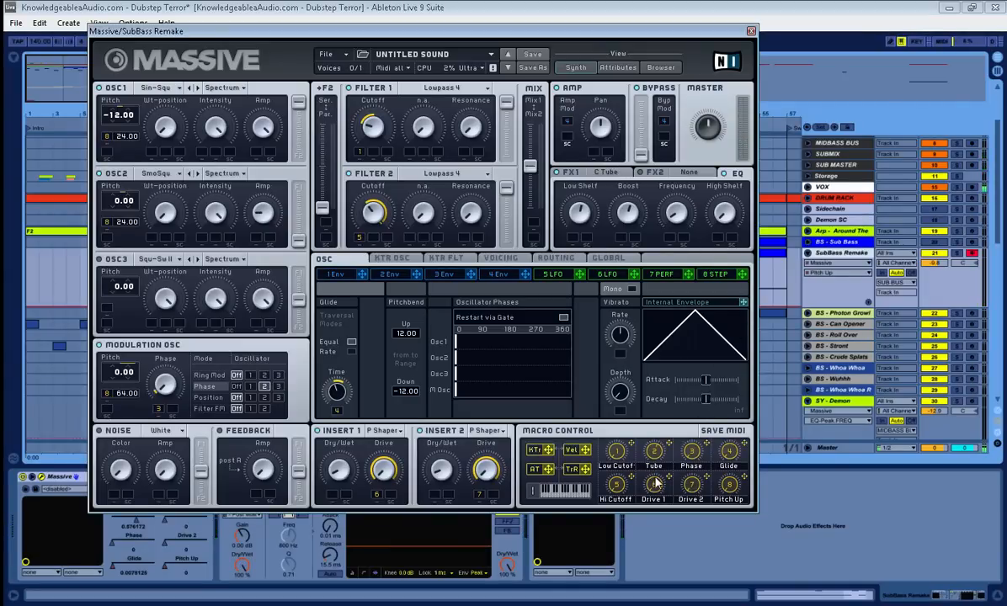
- Adjust the Low Cutoff and Tube macros by ear while playing, and set the Drive 1 macro to about 0.24
click(621, 446)
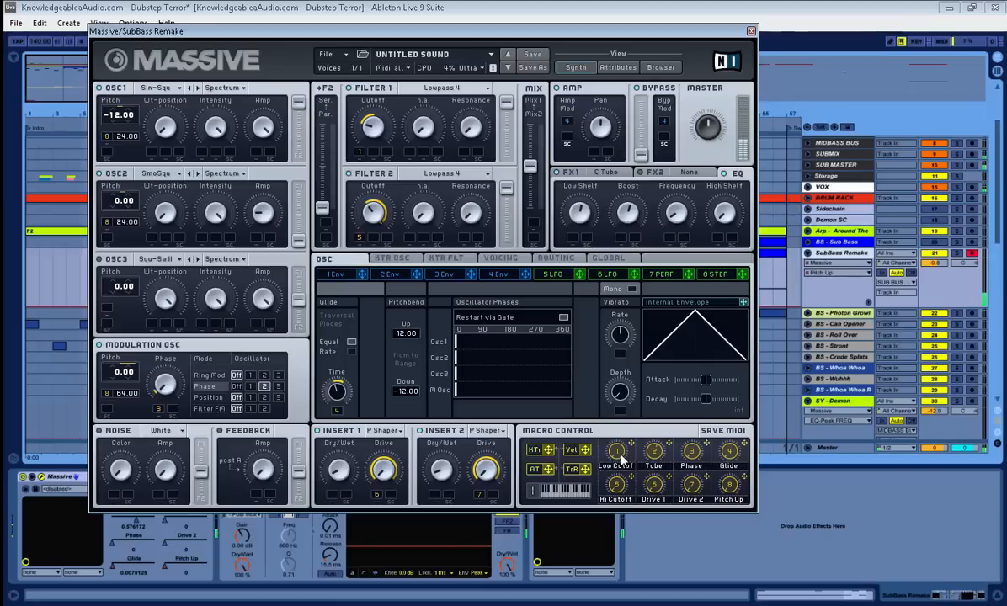
drag(658, 490, 697, 452)
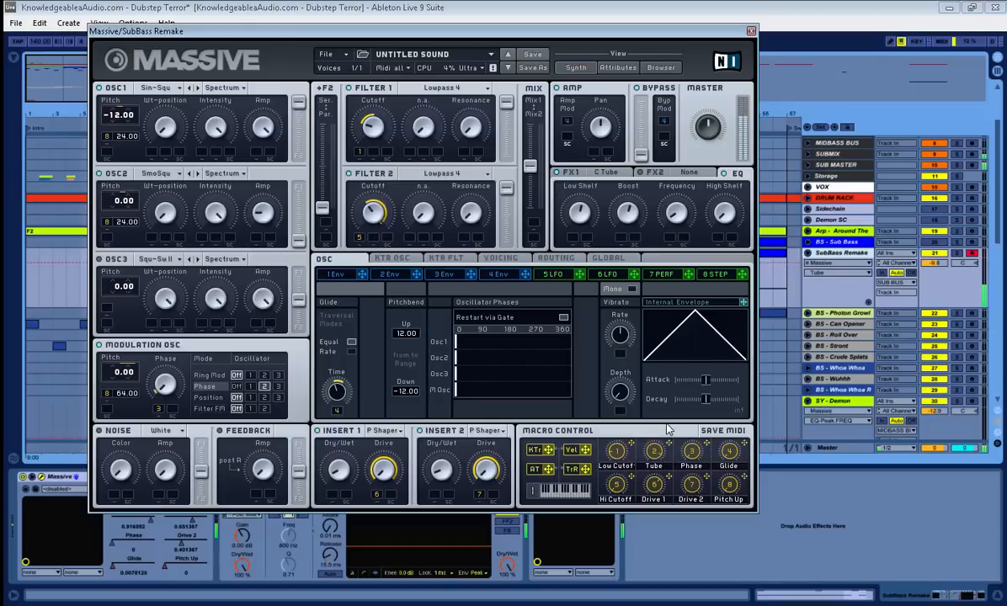
click(656, 453)
click(656, 487)
click(654, 452)
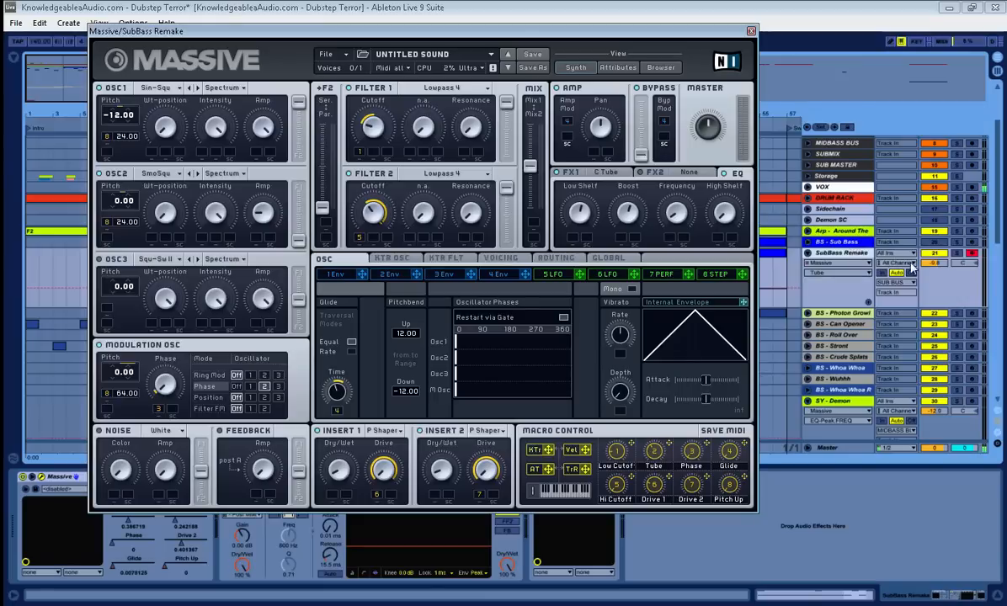
- Fold the SubBass Remake track, audition it in solo and return to the full mix, closing the Massive window
click(808, 253)
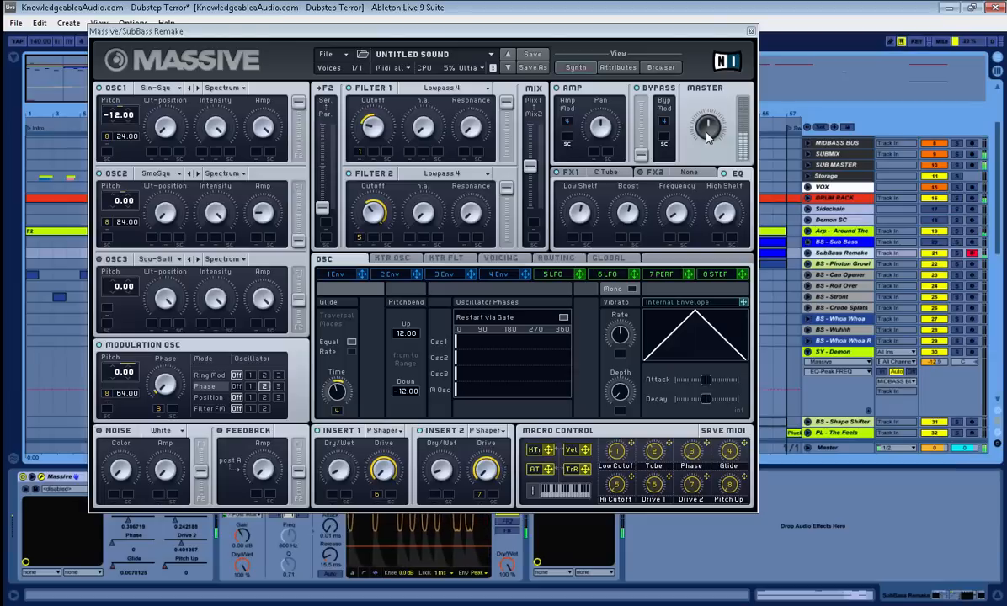
click(958, 254)
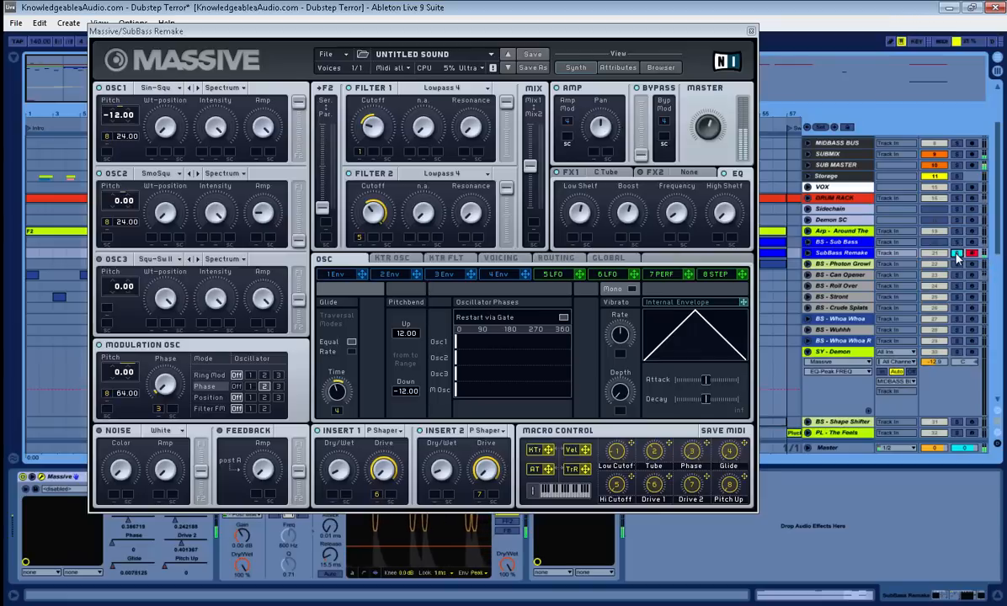
click(957, 254)
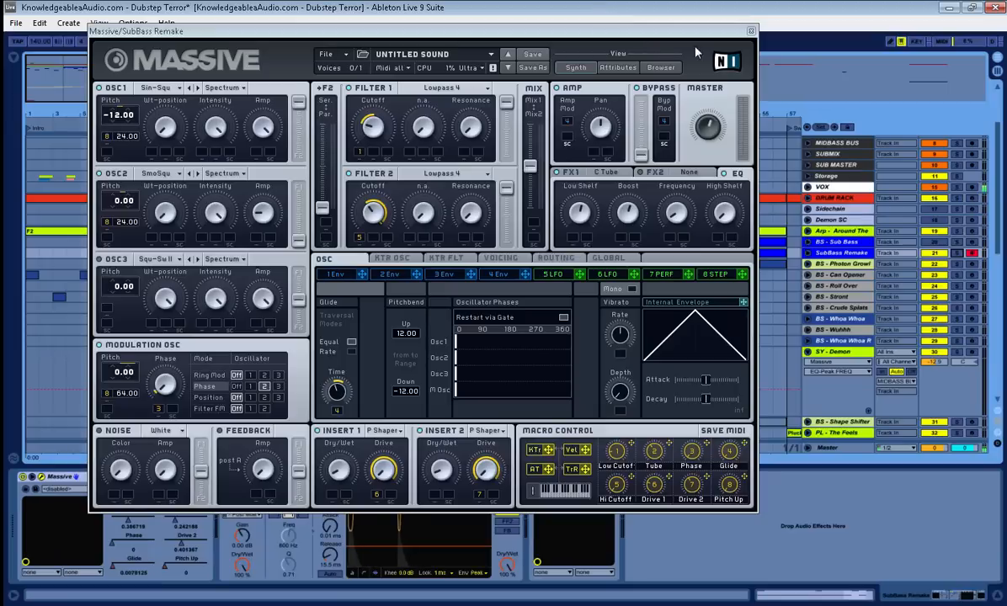
click(752, 34)
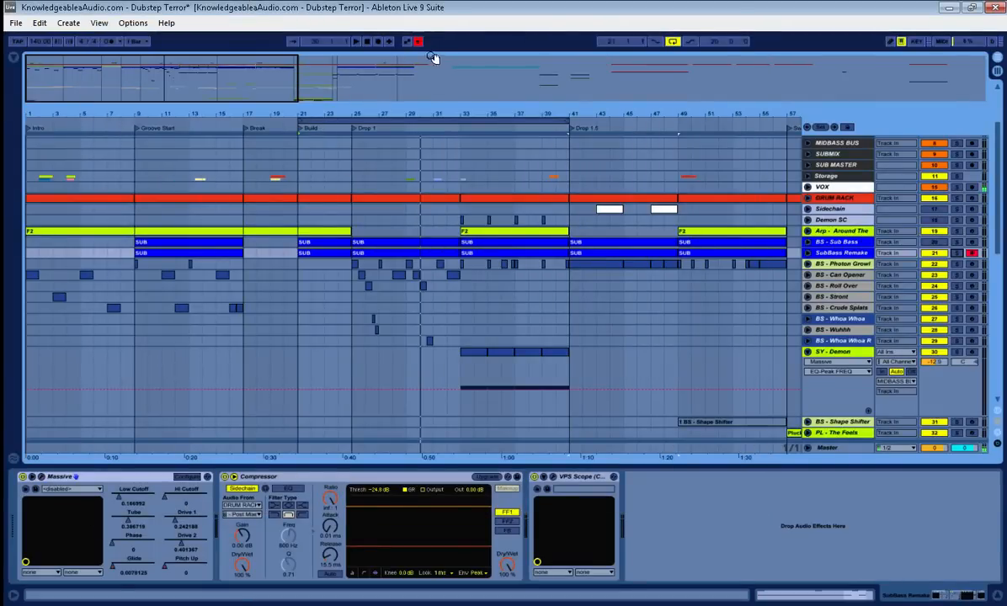
- Look over the track list and clips of the arrangement
click(422, 212)
scroll(476, 248, up, 5)
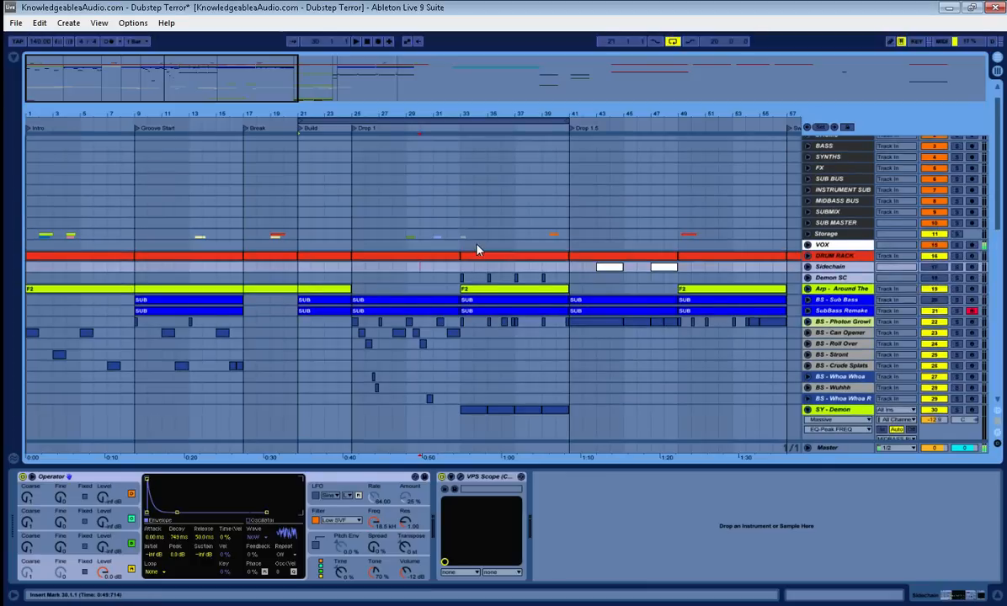
scroll(567, 285, down, 3)
scroll(640, 284, up, 3)
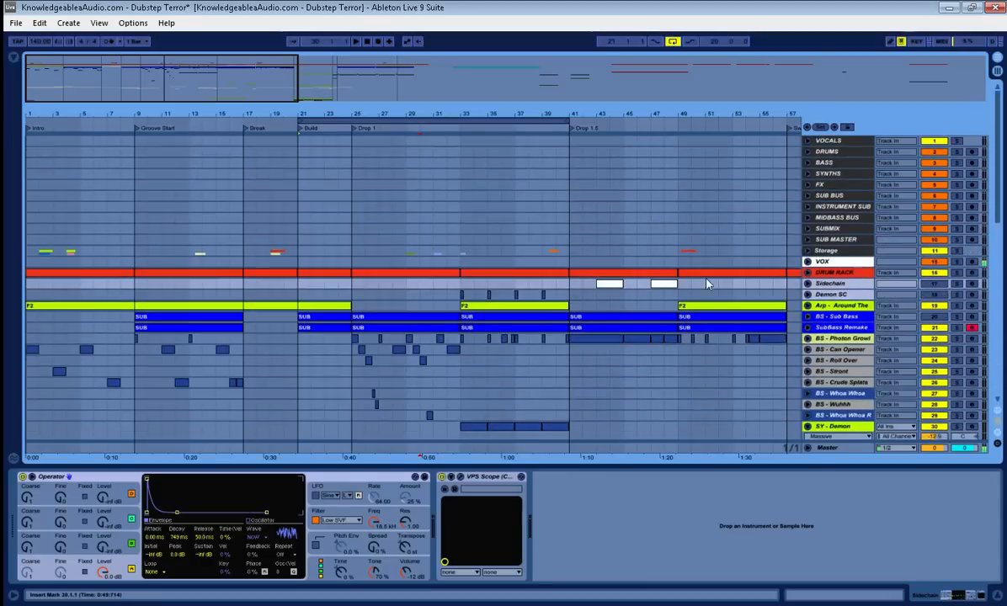
scroll(733, 278, down, 5)
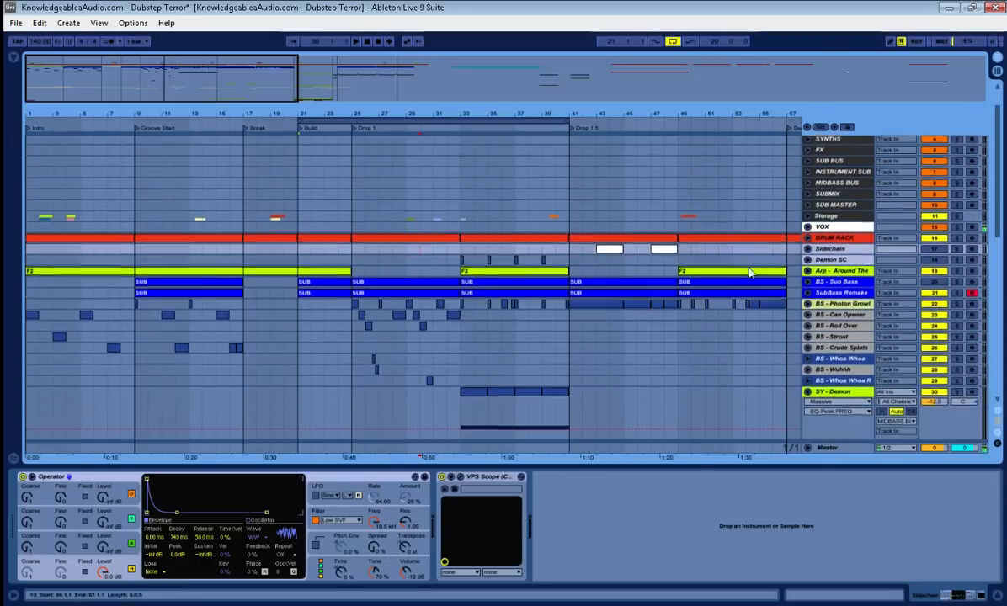
scroll(733, 278, down, 5)
scroll(724, 290, up, 5)
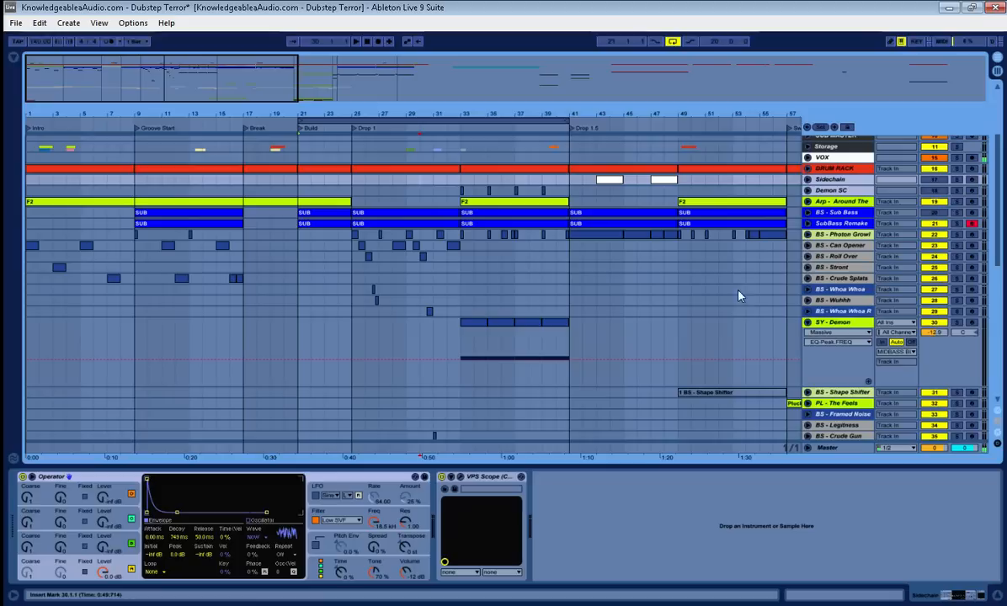
- Fold the SY - Demon track and unfold the SubBass Remake track to show its automation lane
click(807, 325)
scroll(771, 269, up, 3)
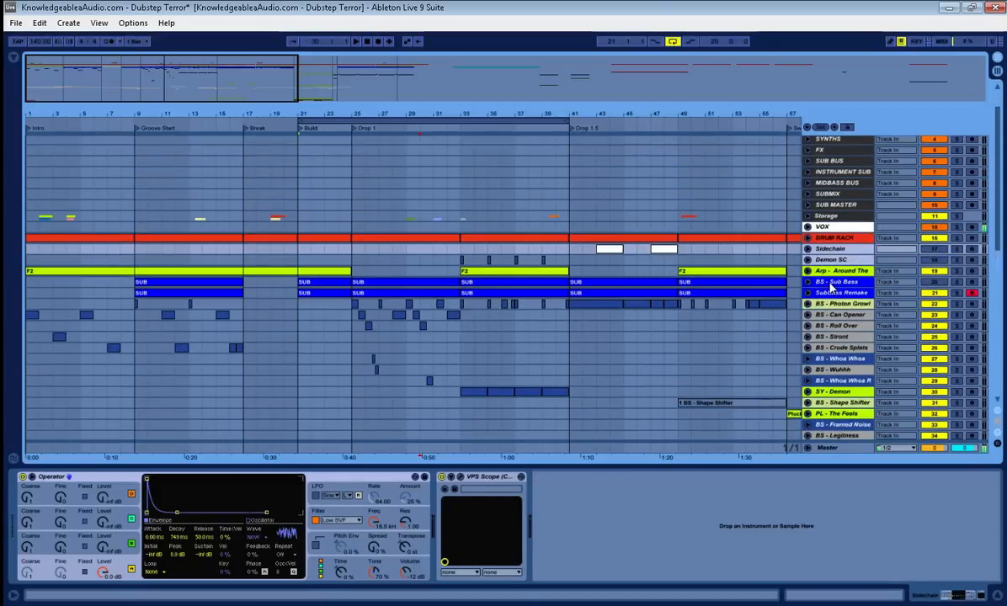
click(812, 286)
click(808, 293)
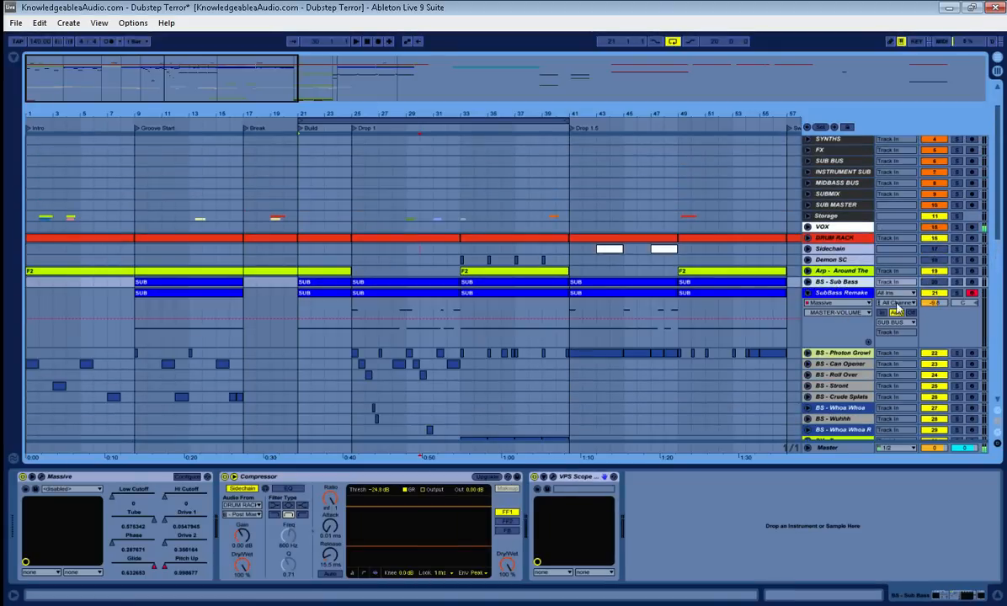
- Move the loop start to Drop 1 at bar 25 and audition the SubBass Remake track in solo from there
click(957, 294)
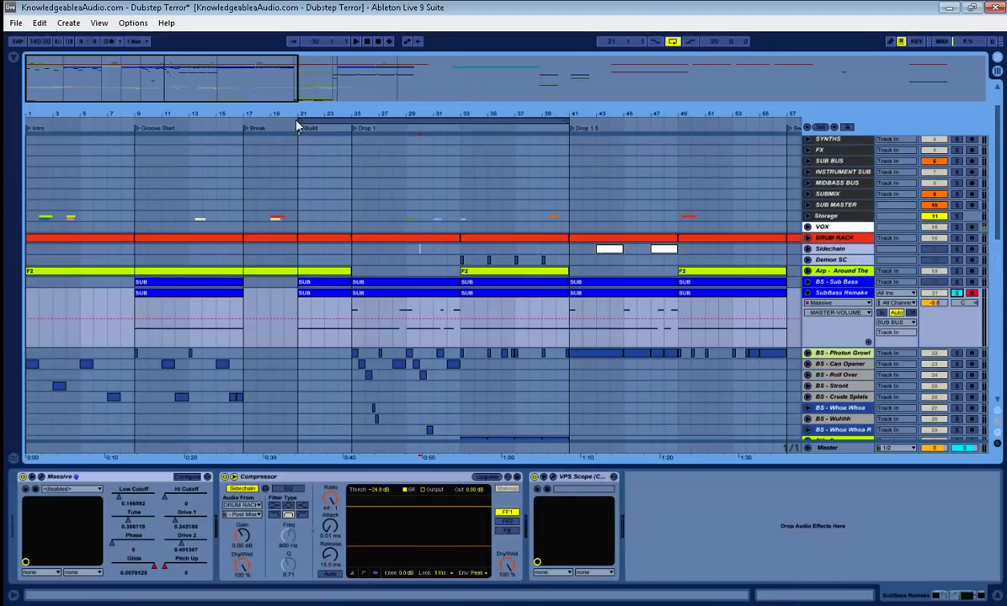
drag(299, 123, 352, 124)
key(space)
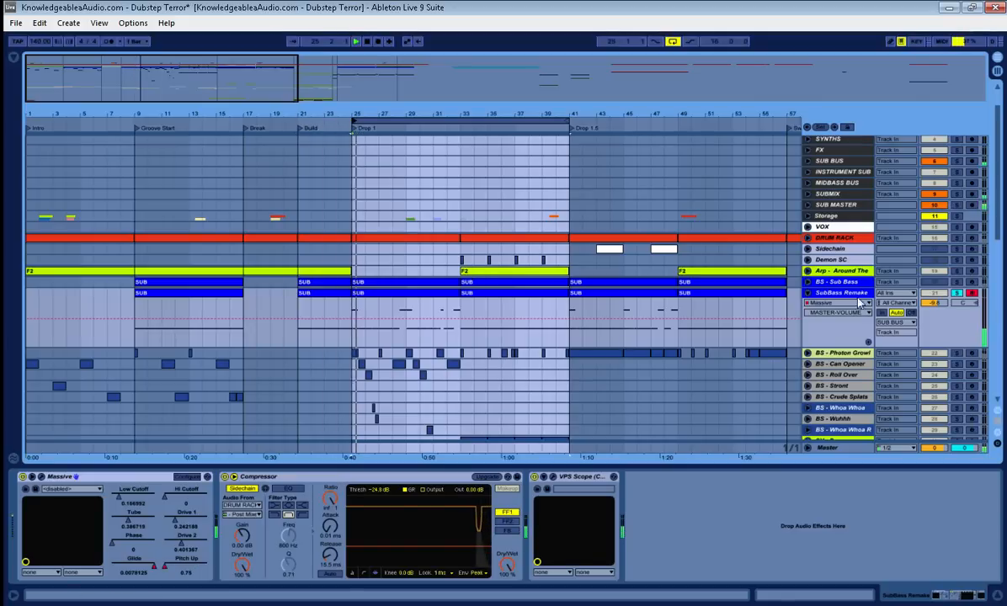
click(959, 294)
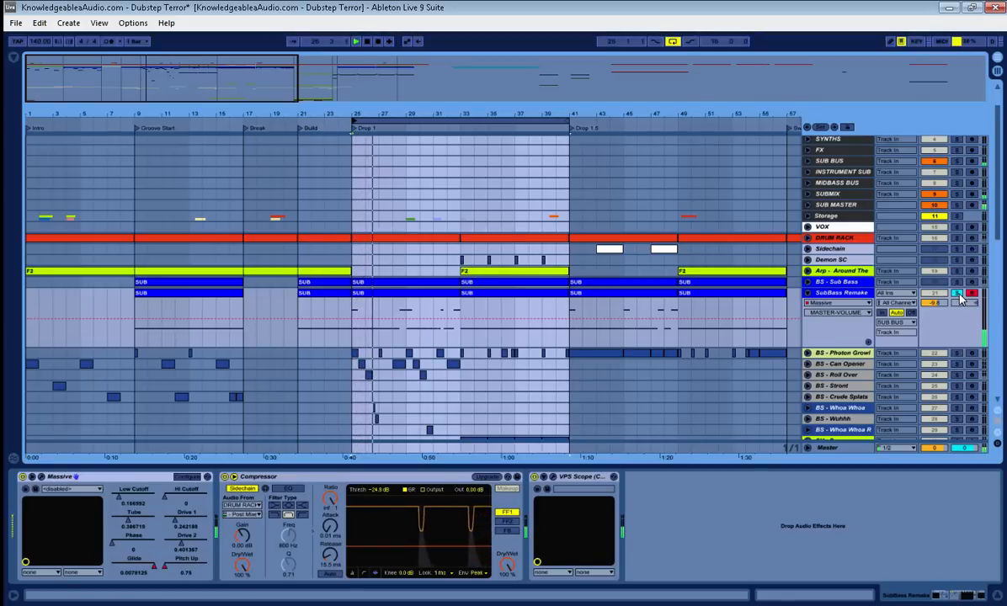
- Open the SubBass Remake track's SUB clip at the start of Drop 1 to display its MIDI notes
double_click(377, 294)
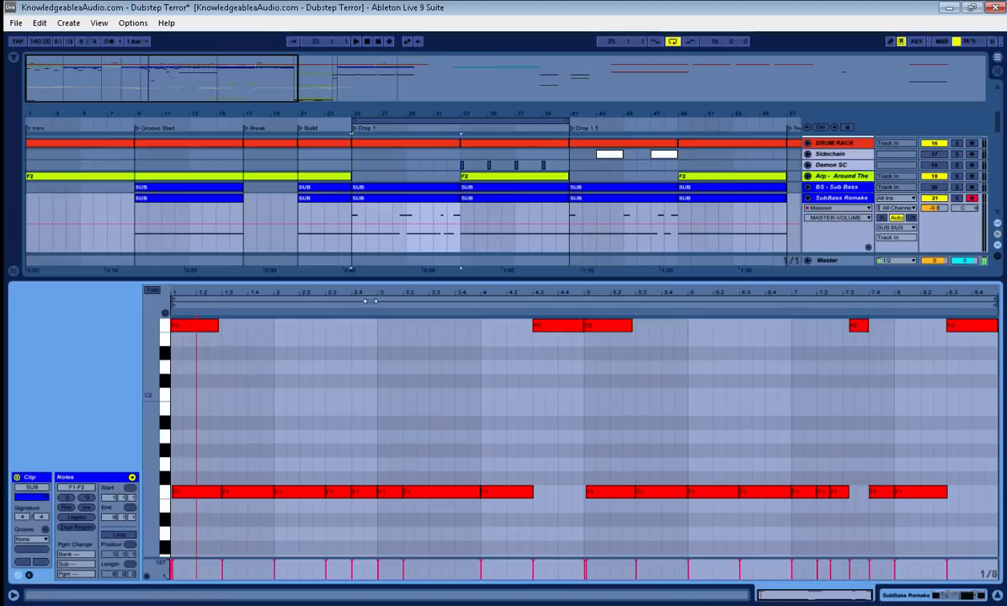
- Zoom in on the first beat of the SUB clip and examine how the starts of the first high and low notes are offset
mouse_move(179, 292)
mouse_down()
mouse_move(178, 387)
mouse_move(179, 310)
mouse_up()
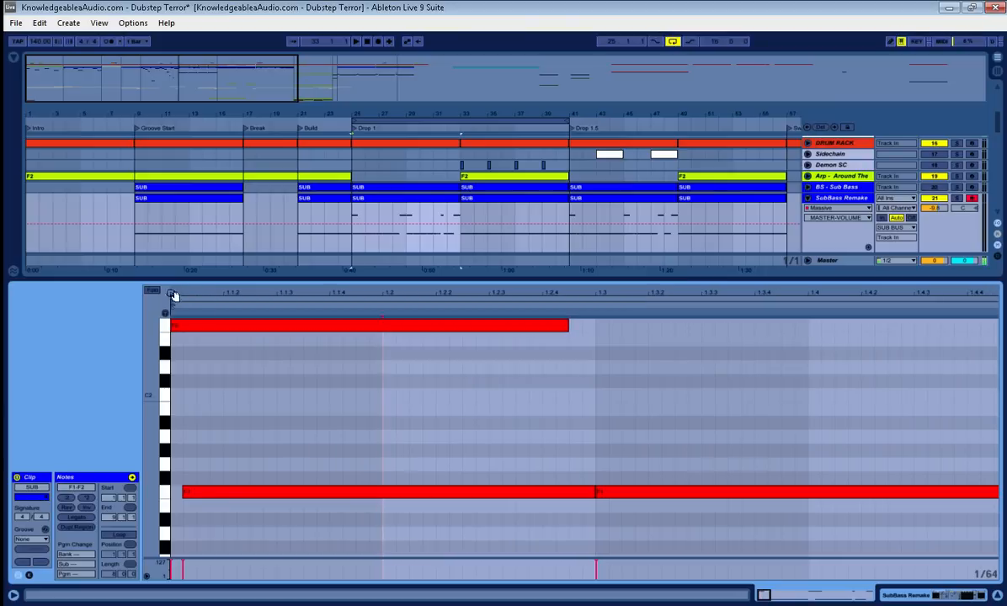
click(183, 369)
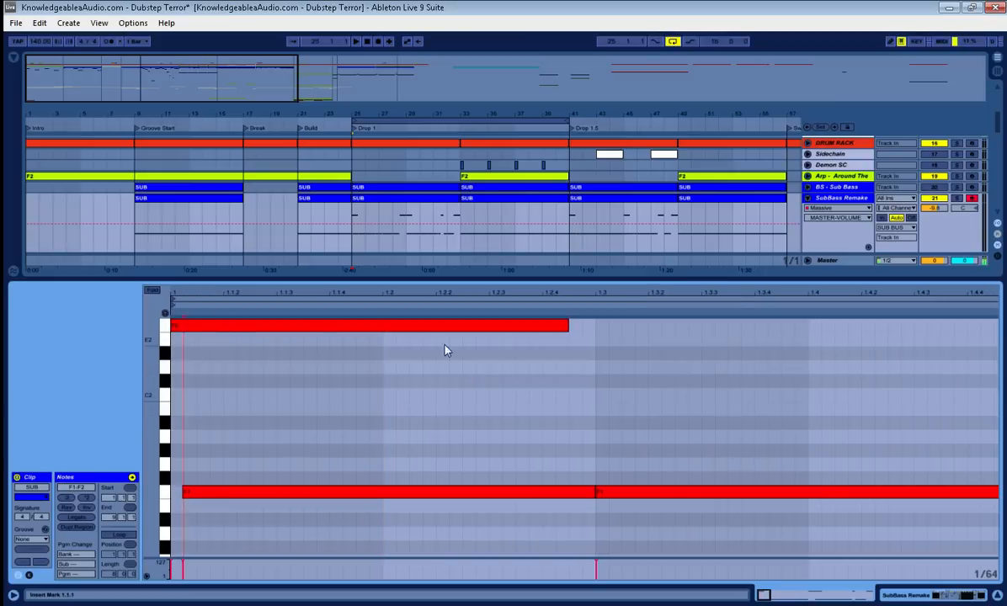
- Return to the device chain display and unfold the SUB BUS track to show its effects
key(shift+Tab)
scroll(838, 271, up, 2)
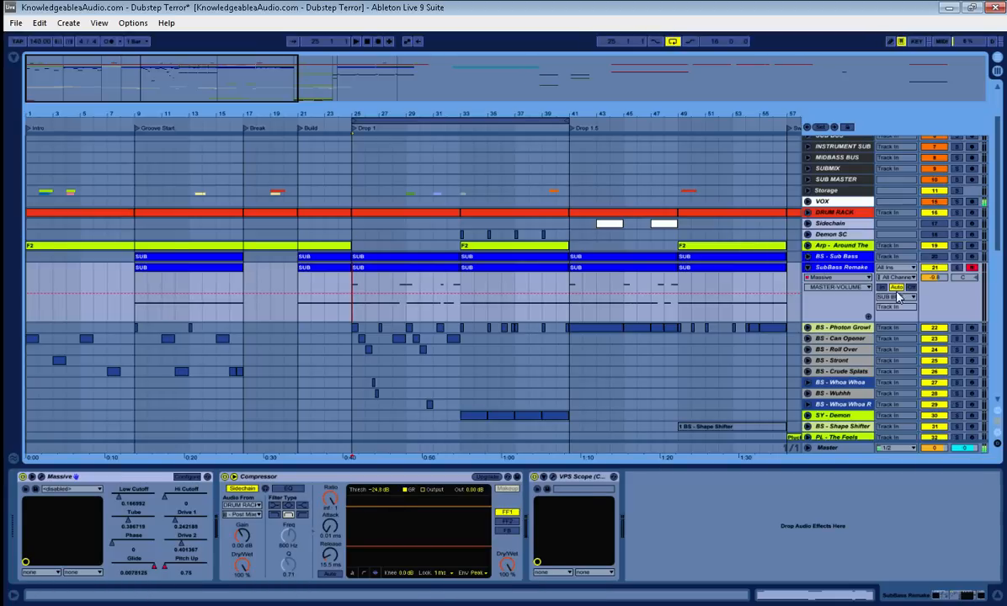
scroll(847, 273, up, 5)
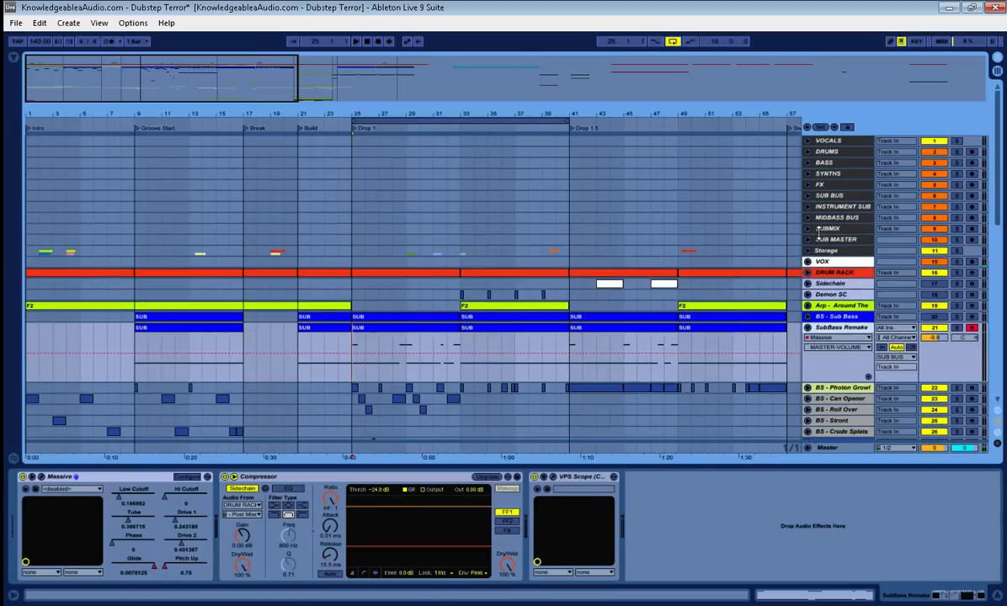
click(810, 199)
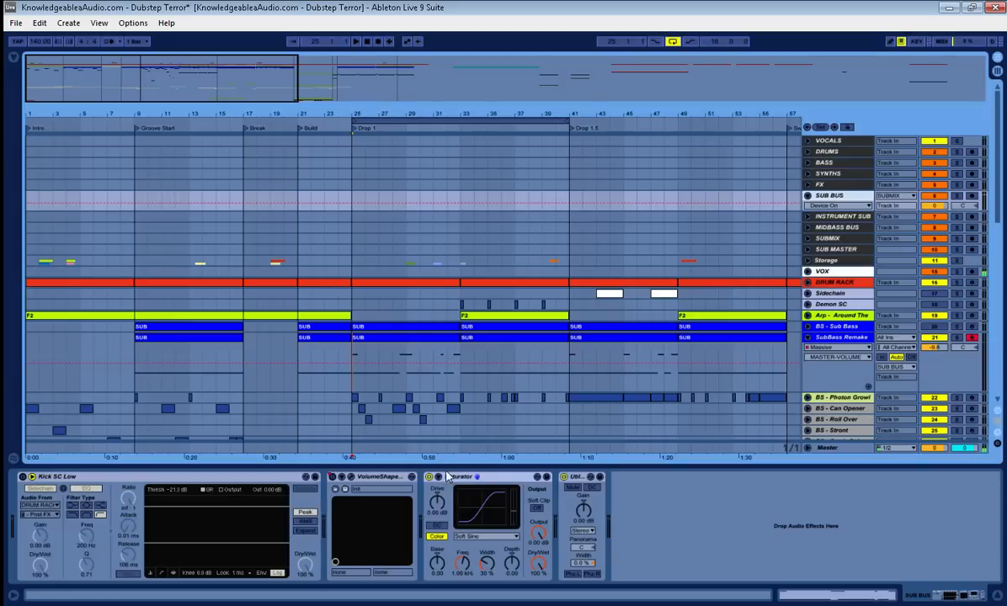
- Solo the SubBass Remake and VOX tracks and compare playback from Drop 1 with the SUB BUS Saturator on and bypassed
click(957, 337)
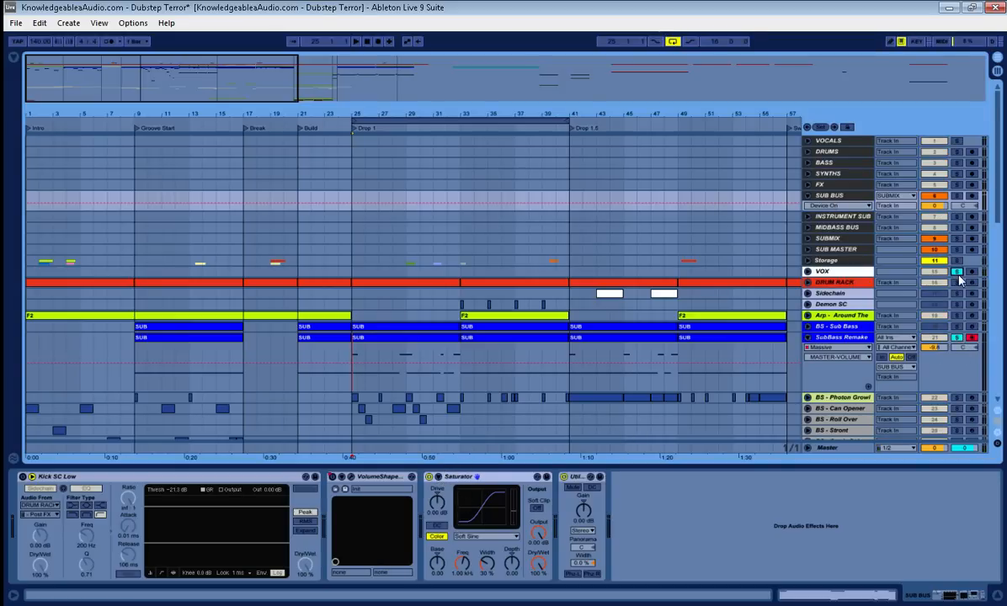
key(space)
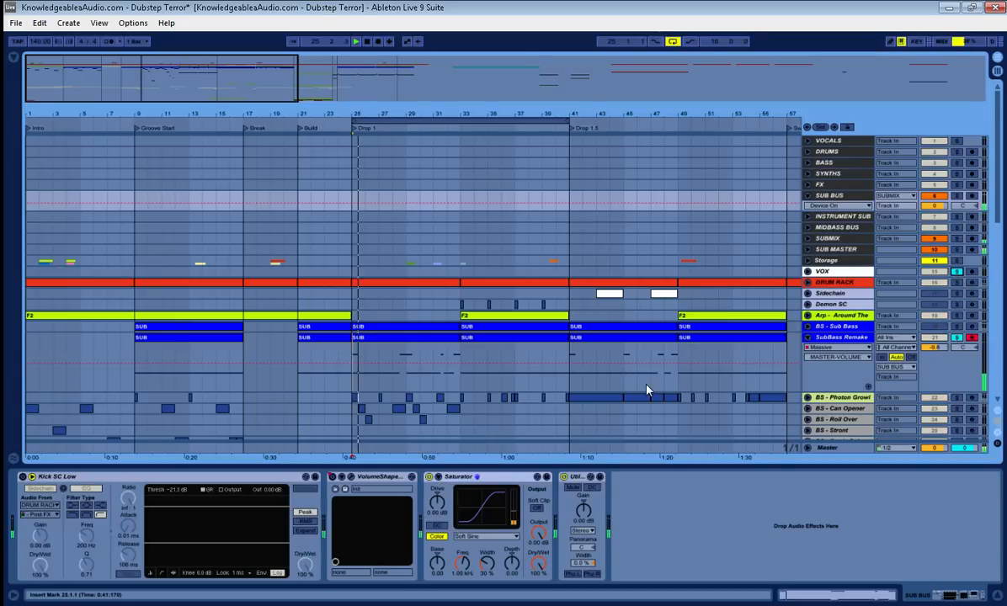
click(429, 477)
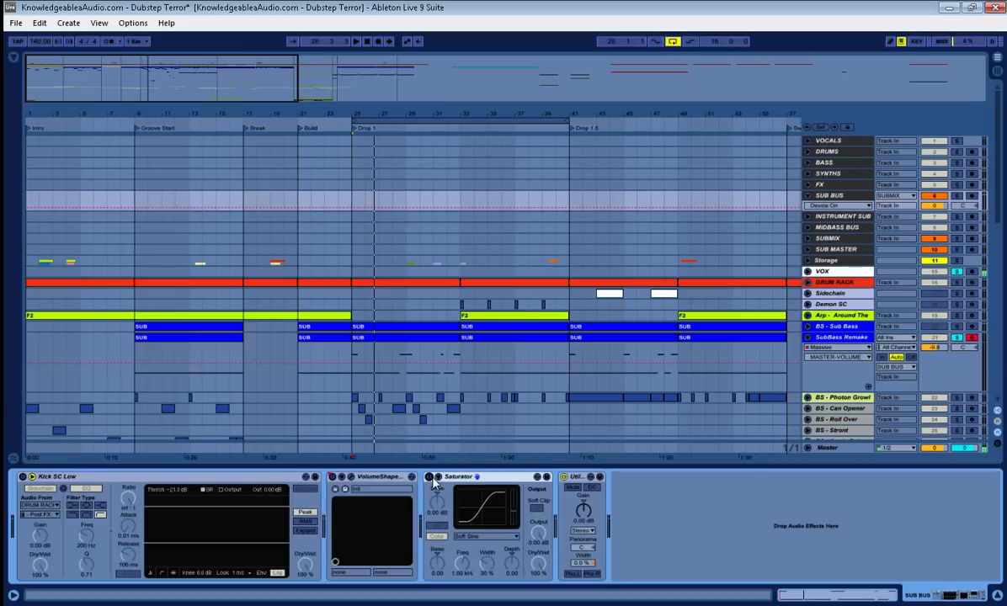
key(space)
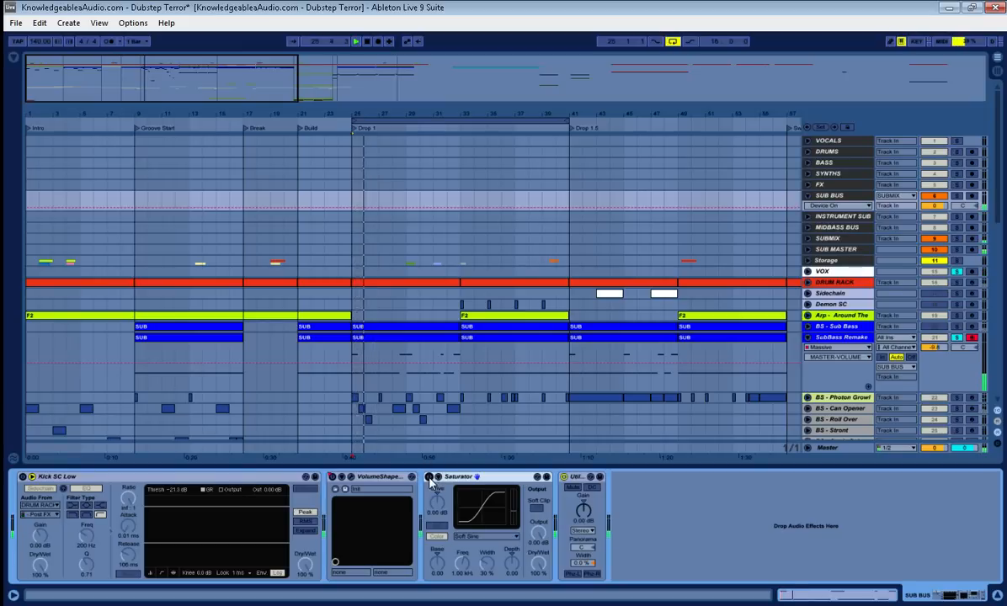
click(430, 477)
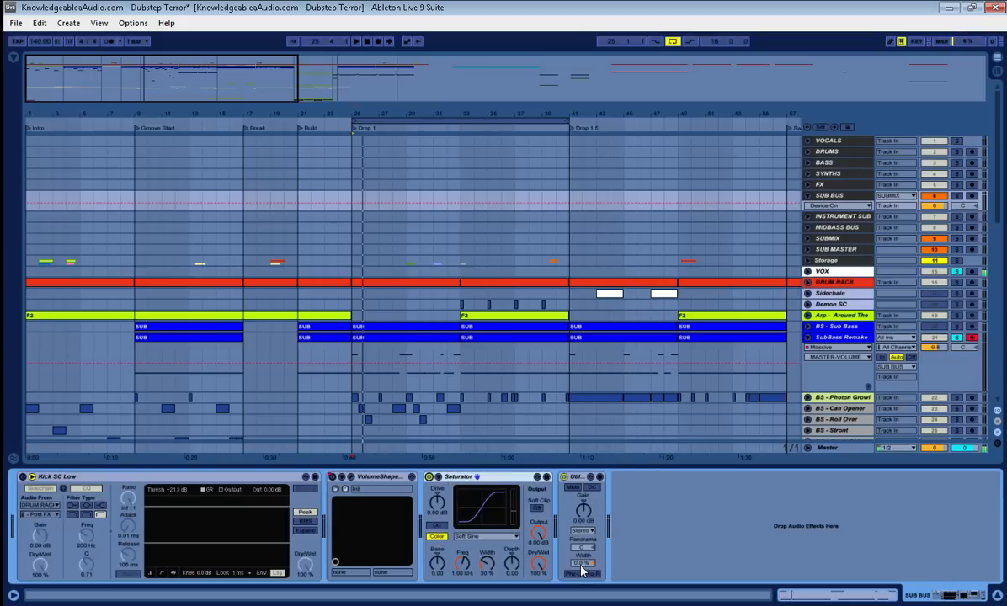
- Select the Width parameter of the SUB BUS Utility to show its automation lane, and look over the surrounding tracks
click(586, 566)
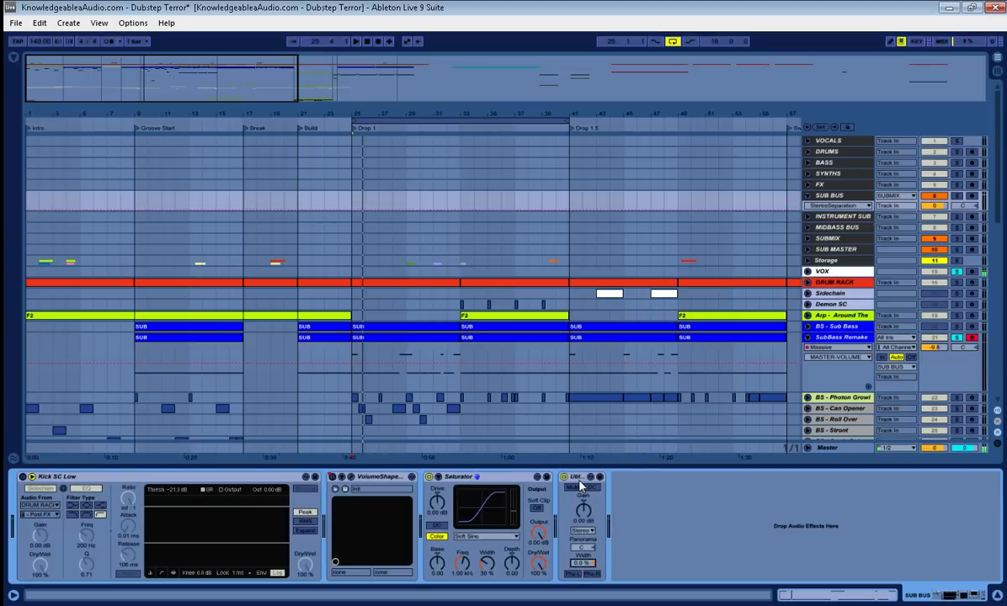
scroll(721, 344, down, 3)
scroll(718, 337, up, 3)
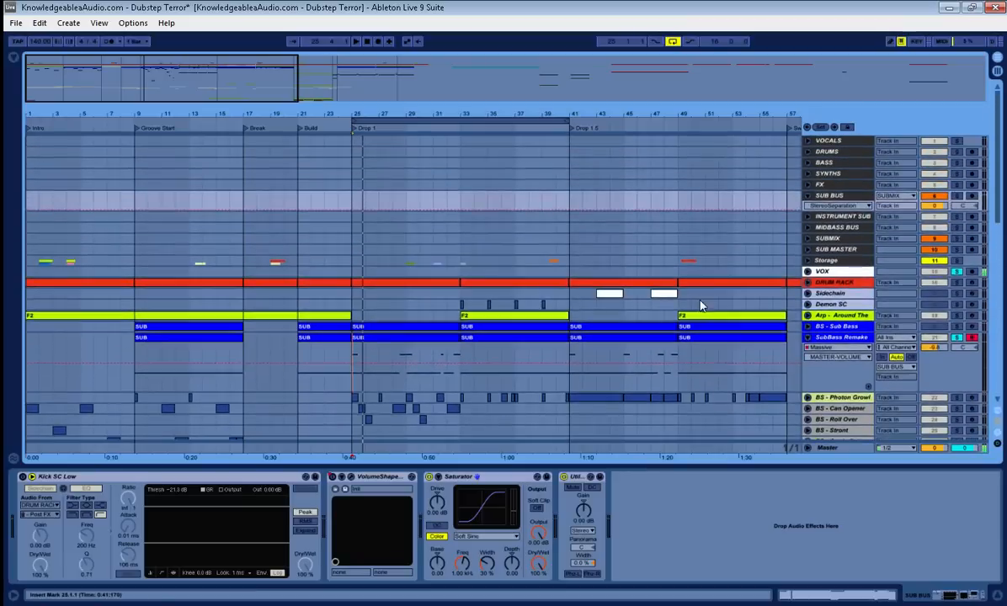
scroll(939, 273, down, 5)
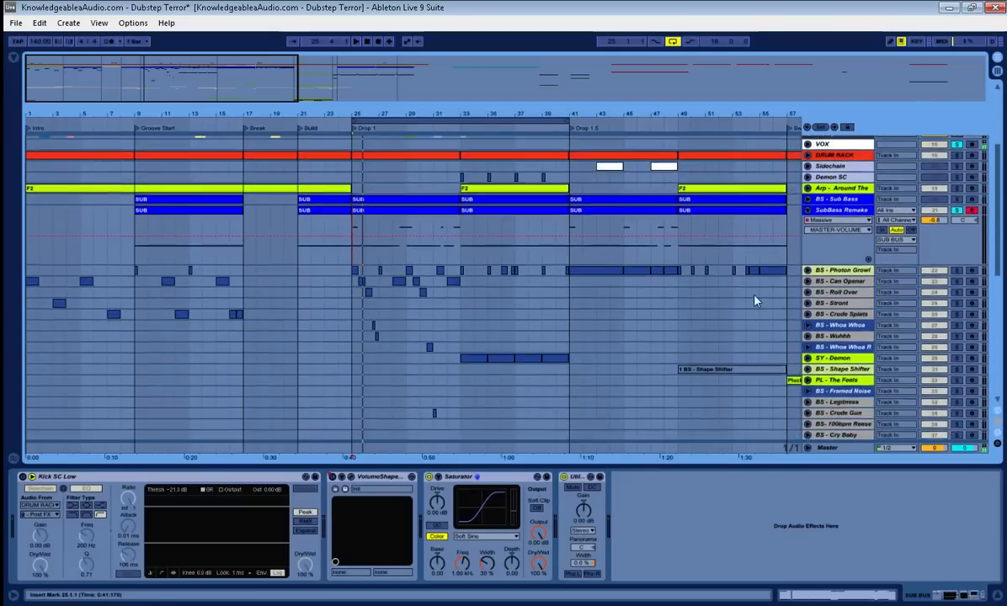
scroll(940, 272, up, 4)
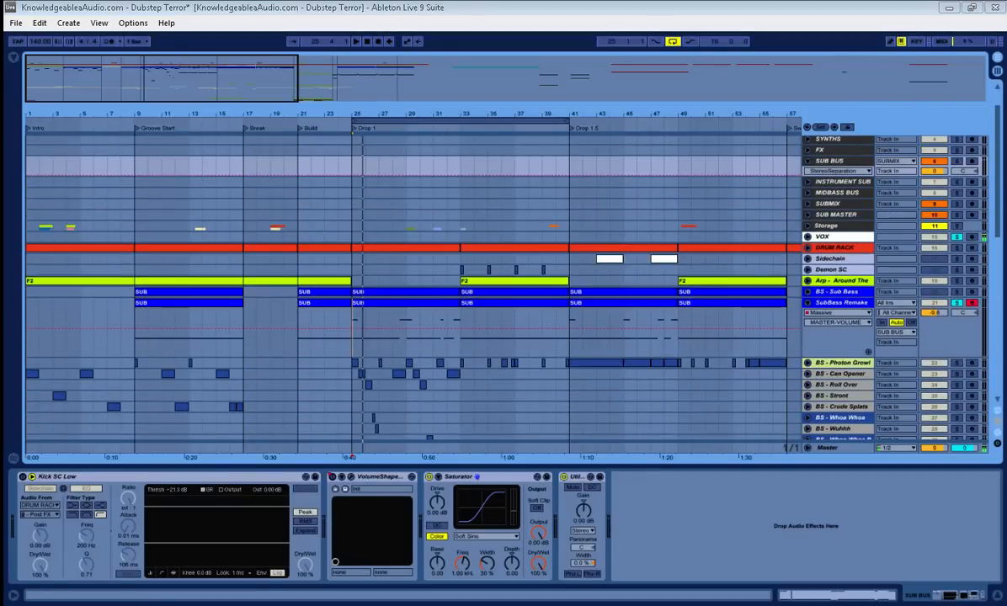